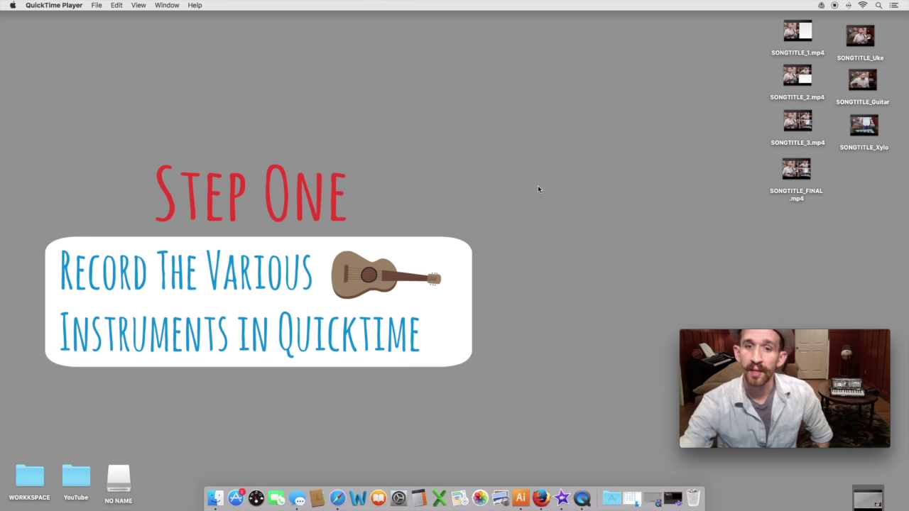
Step: Drag the SONGTITLE_Uke video from the right-hand icon column to the desktop's middle
drag(869, 44, 388, 186)
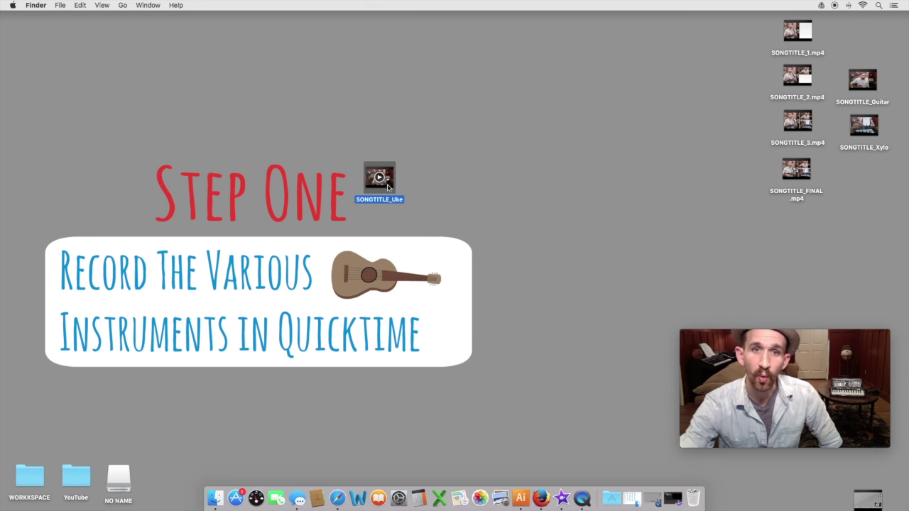
double_click(388, 186)
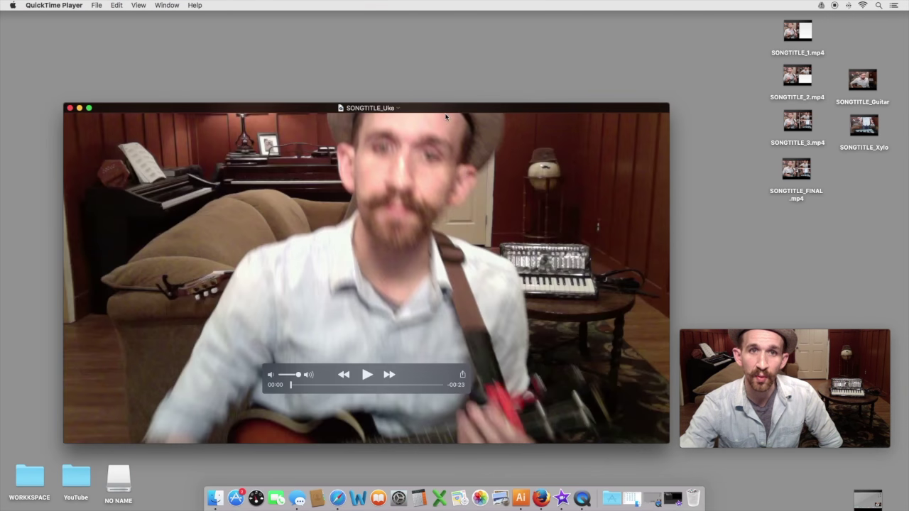
drag(438, 107, 399, 40)
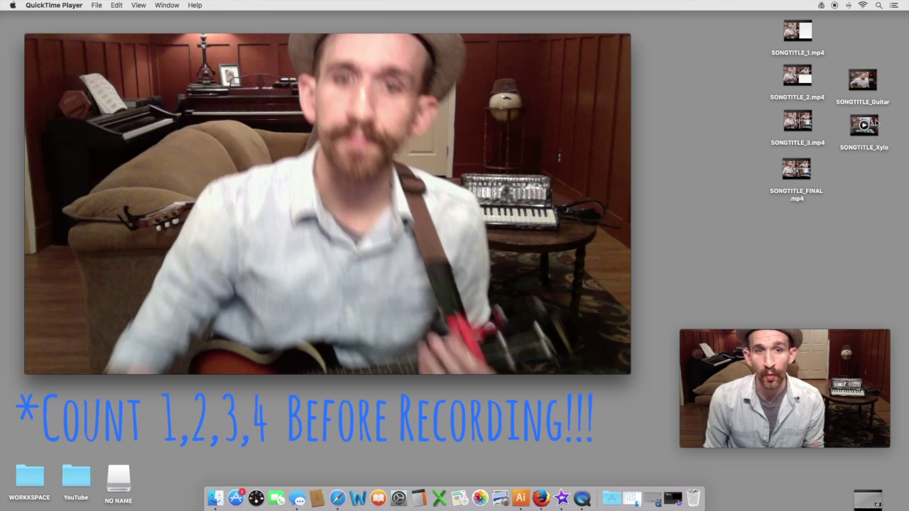
mouse_move(322, 240)
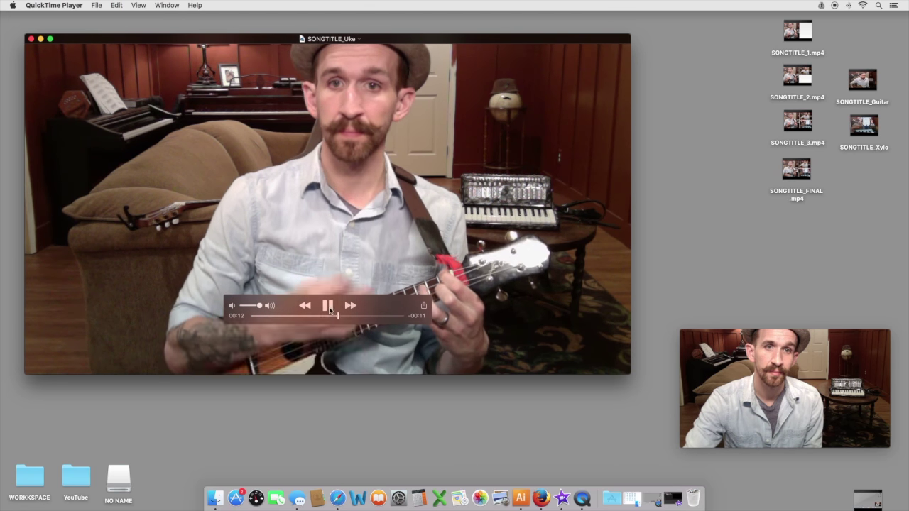
click(330, 310)
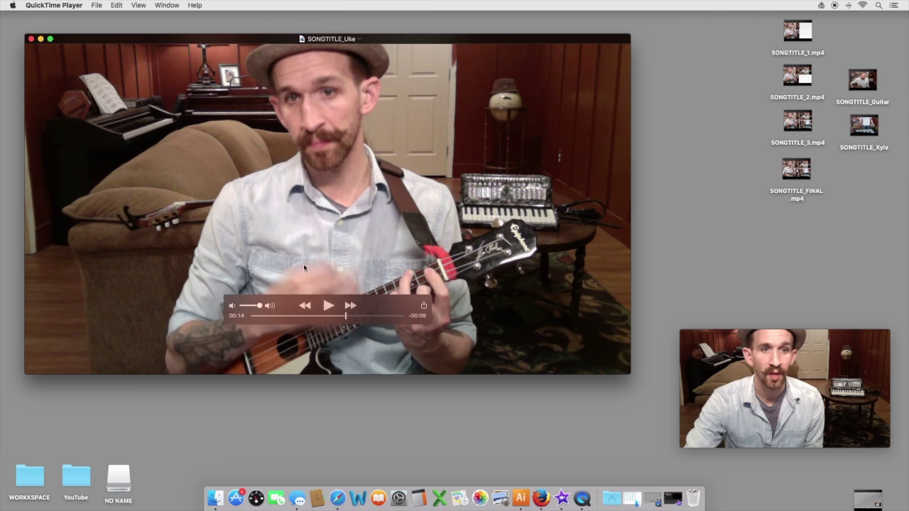
click(30, 39)
Step: Open SONGTITLE_Guitar in QuickTime Player and move its window up and left
double_click(868, 81)
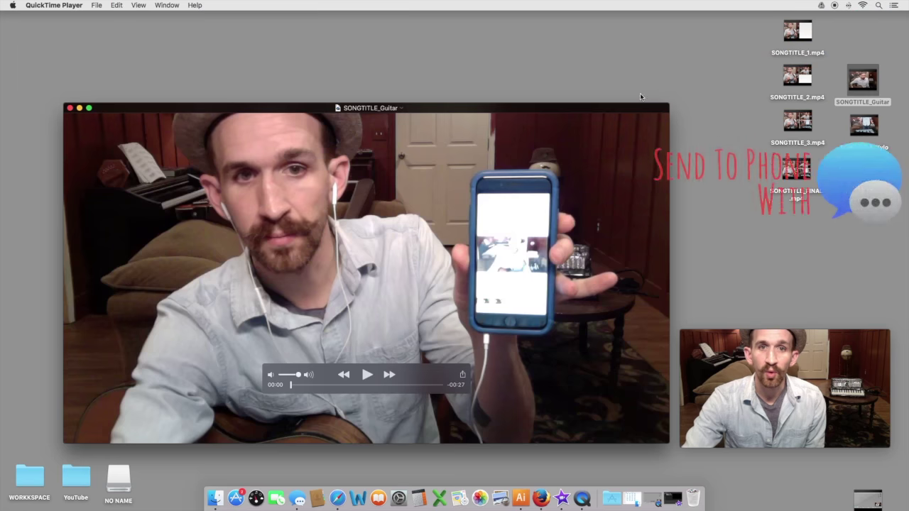
drag(458, 107, 440, 65)
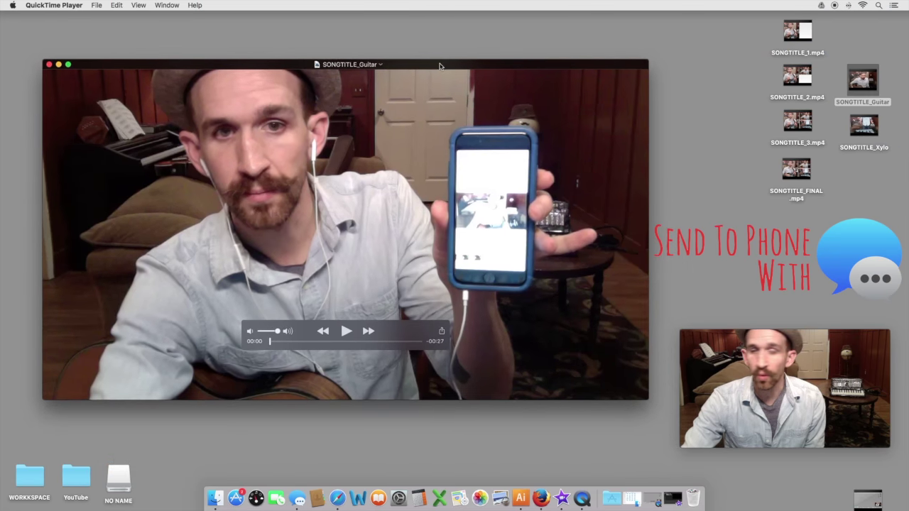
click(873, 90)
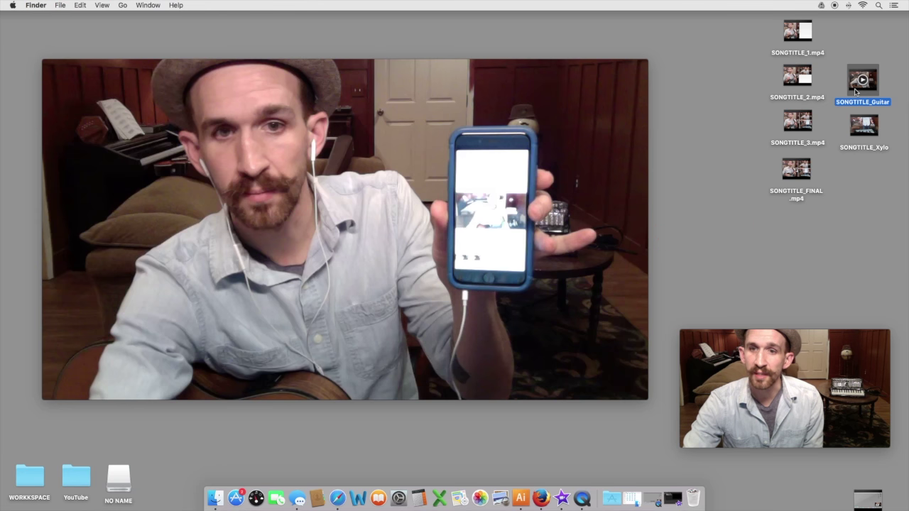
Step: Show the SONGTITLE_Guitar file's Share options, then dismiss the menu without sharing
right_click(856, 90)
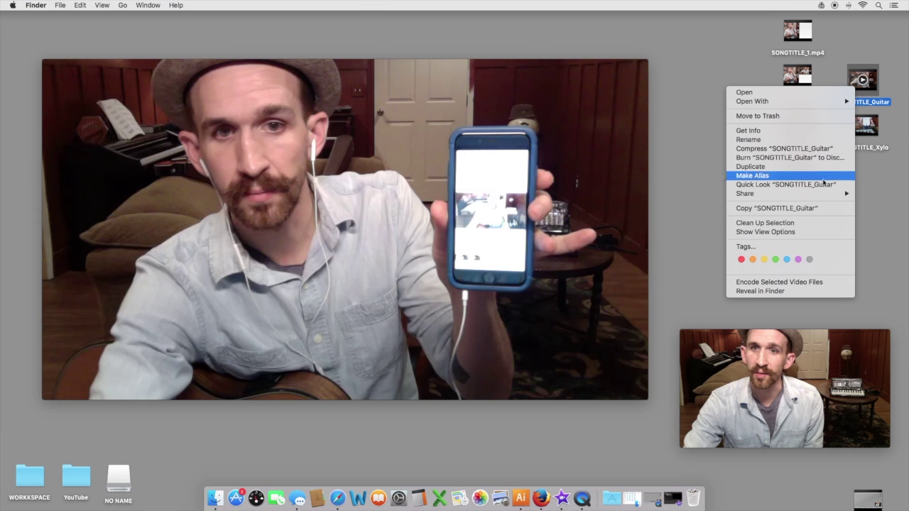
mouse_move(824, 194)
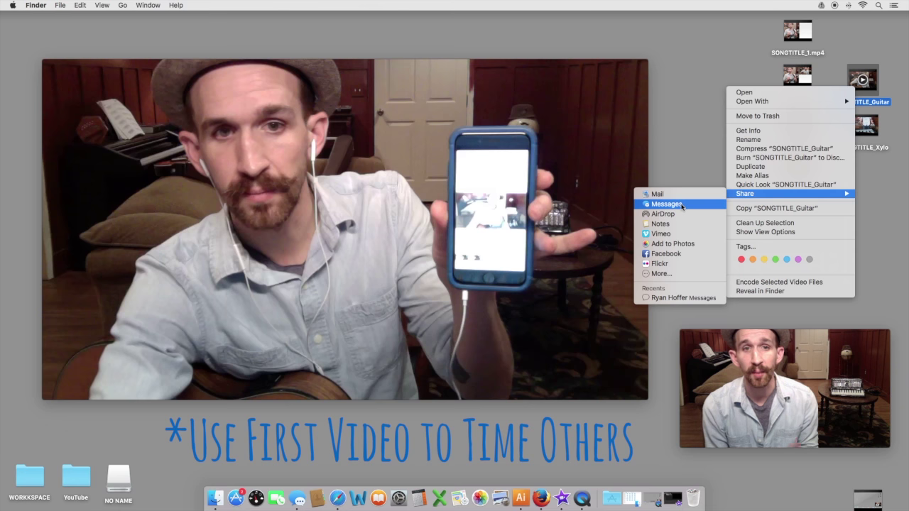
click(672, 129)
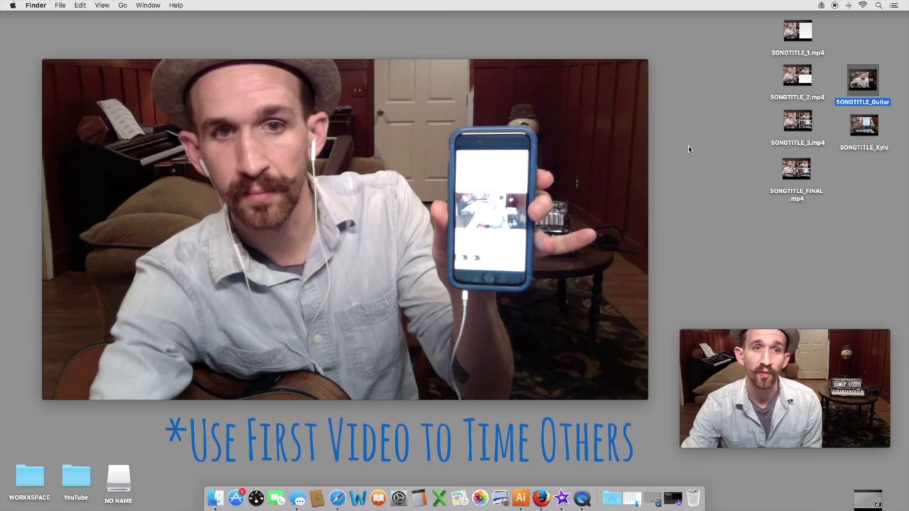
Step: Play the guitar take, pause it at 00:22, and close its QuickTime window
mouse_move(219, 380)
click(346, 332)
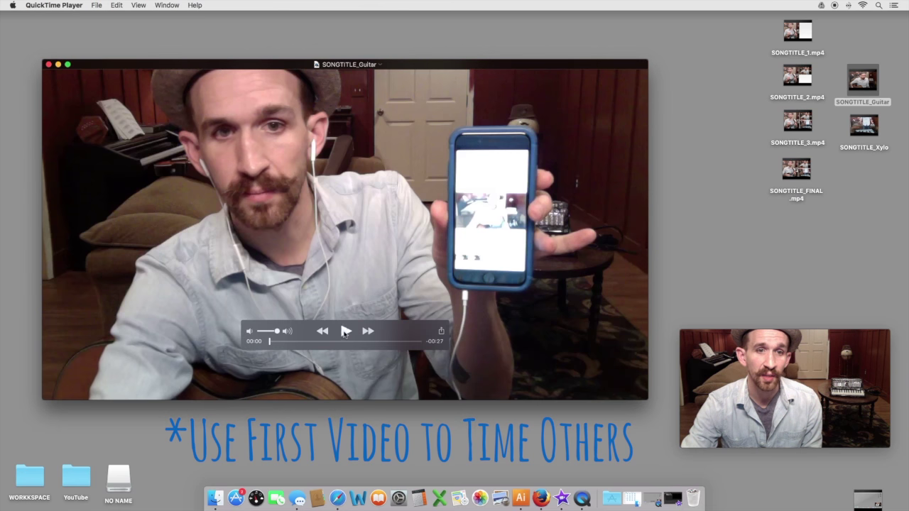
click(346, 332)
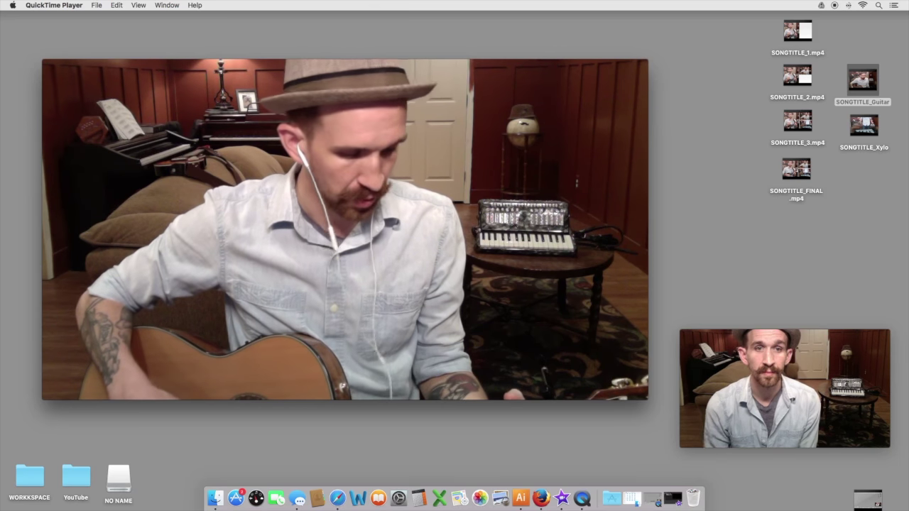
mouse_move(331, 298)
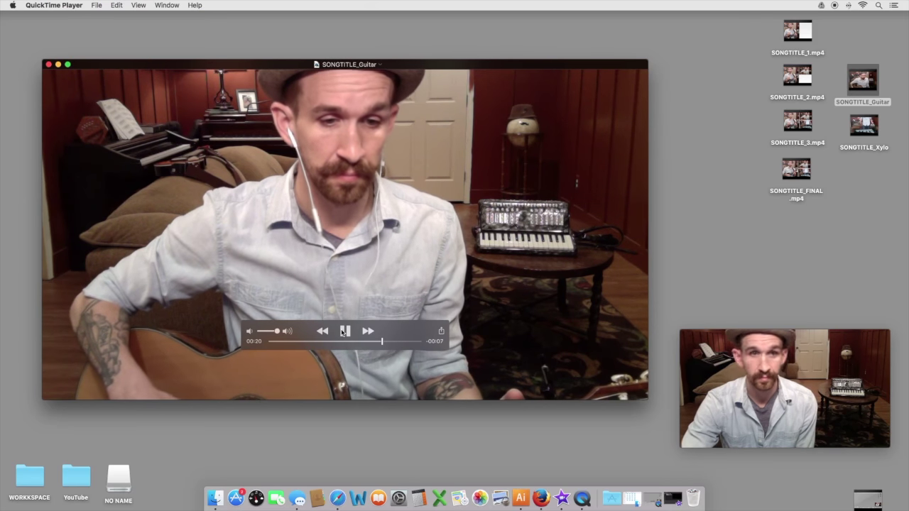
click(343, 332)
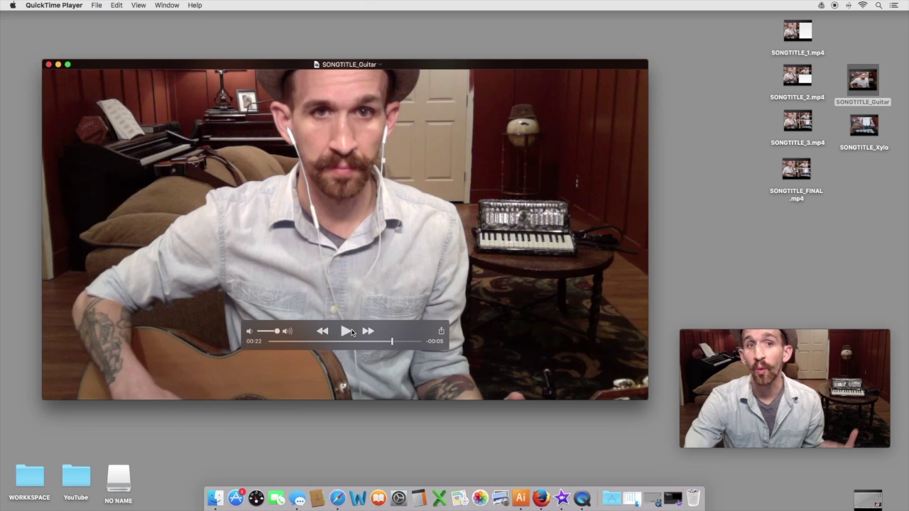
click(49, 64)
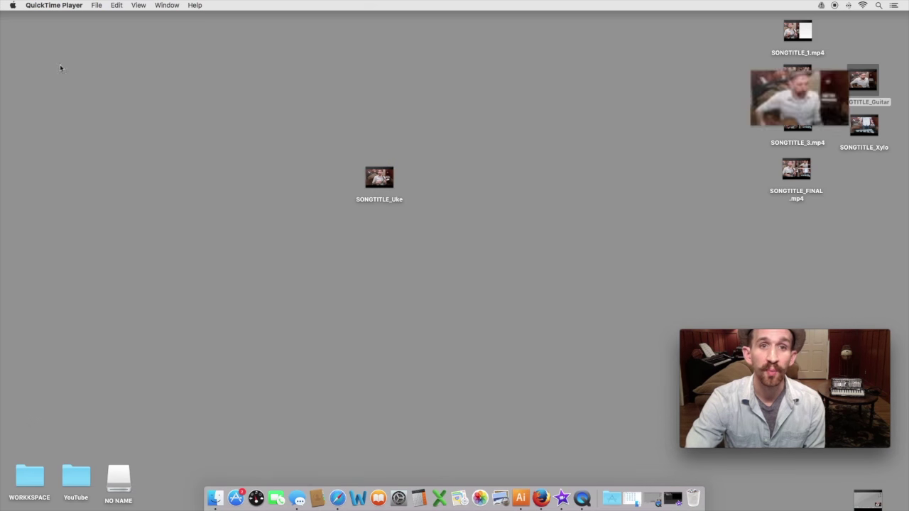
click(871, 126)
double_click(873, 127)
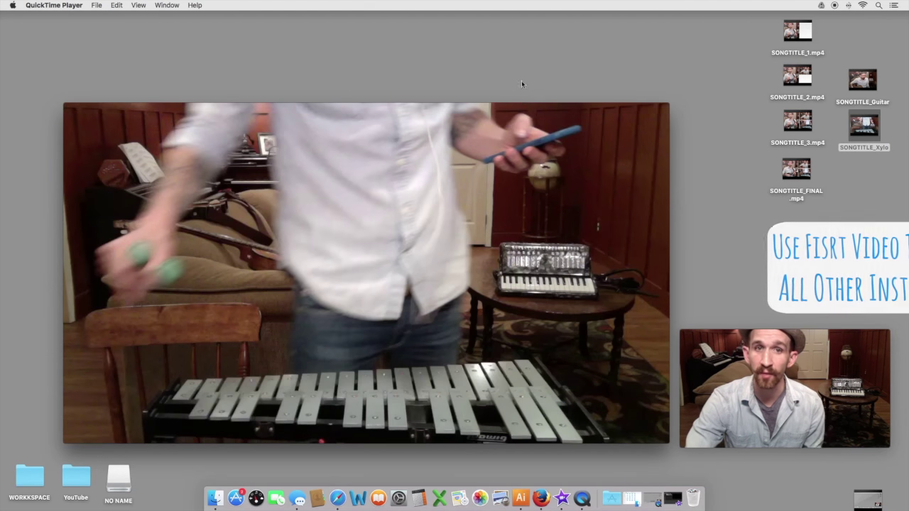
mouse_move(521, 104)
mouse_down()
mouse_move(520, 57)
mouse_move(517, 91)
mouse_up()
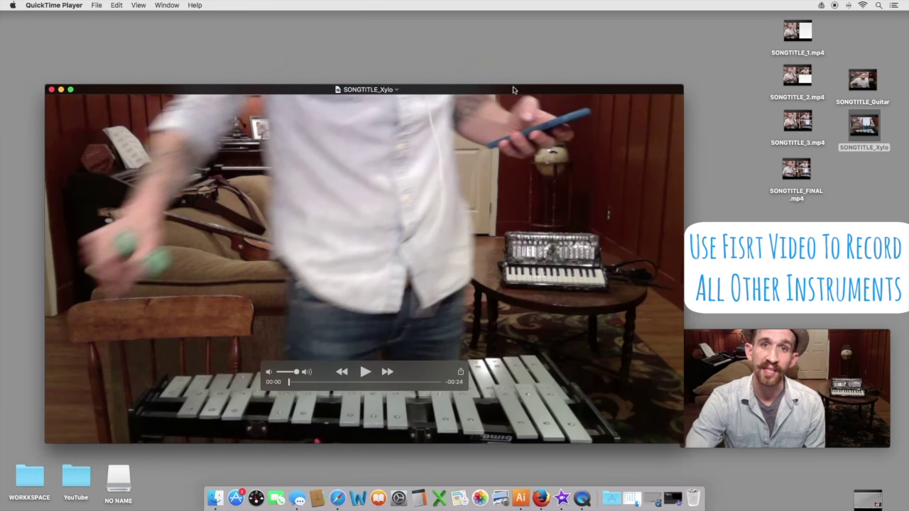
drag(432, 242, 437, 202)
click(373, 329)
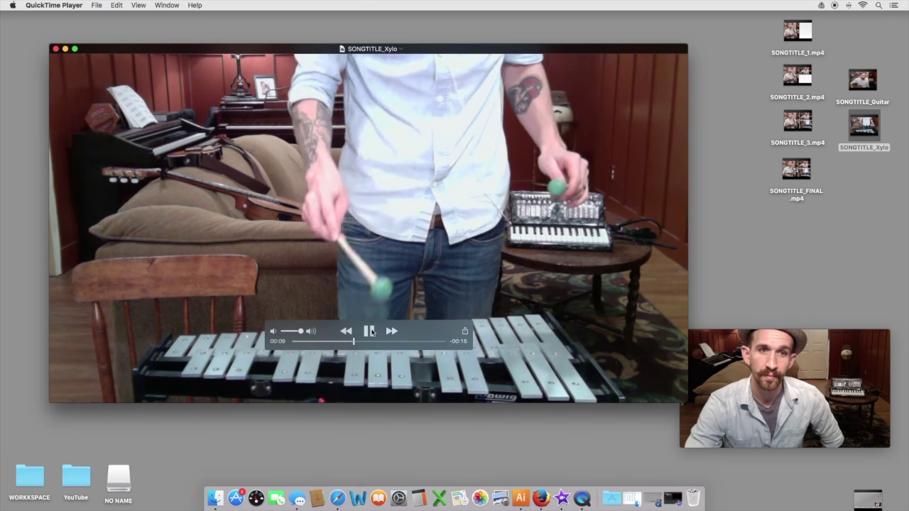
click(370, 331)
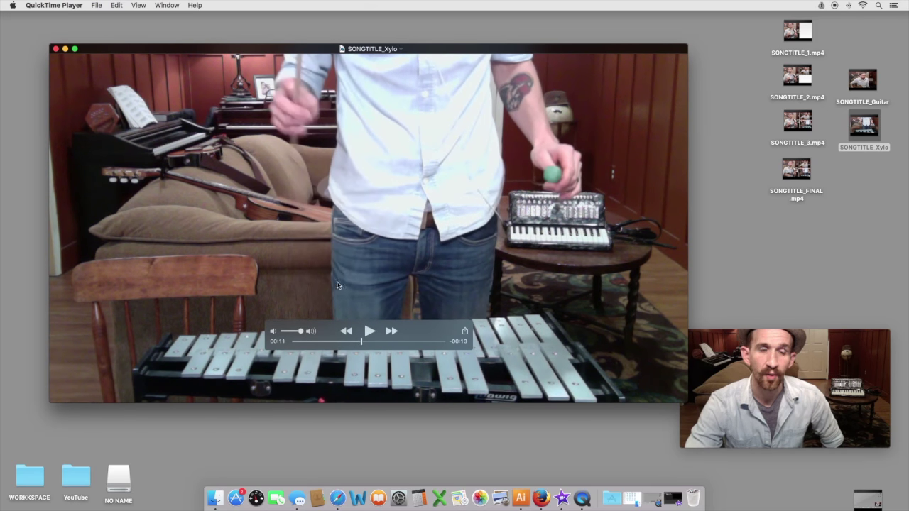
click(56, 49)
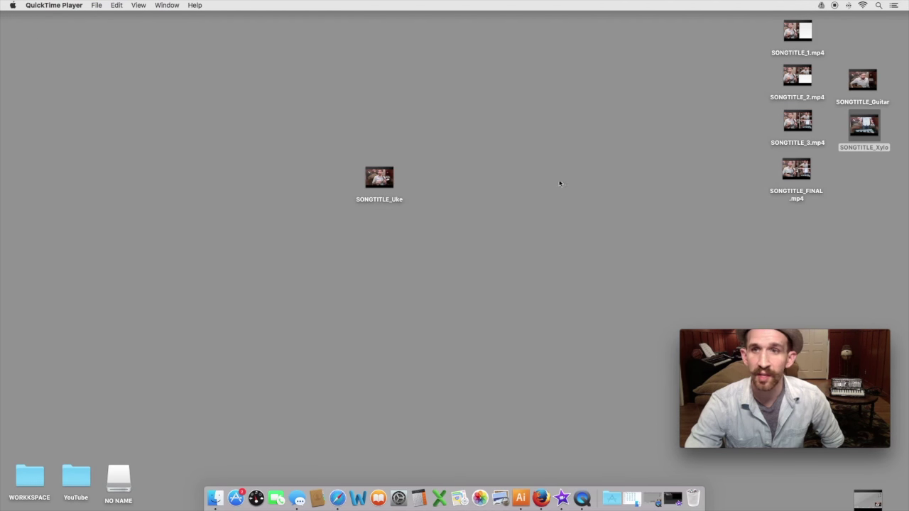
Step: Return SONGTITLE_Uke to the icon column, select the Guitar, Xylo and Uke files, and bring iMovie forward
drag(376, 186, 785, 210)
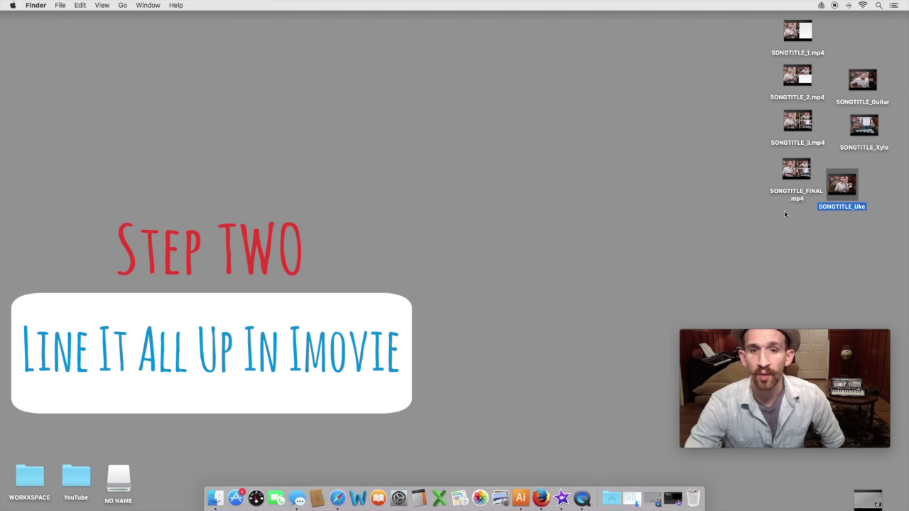
click(561, 498)
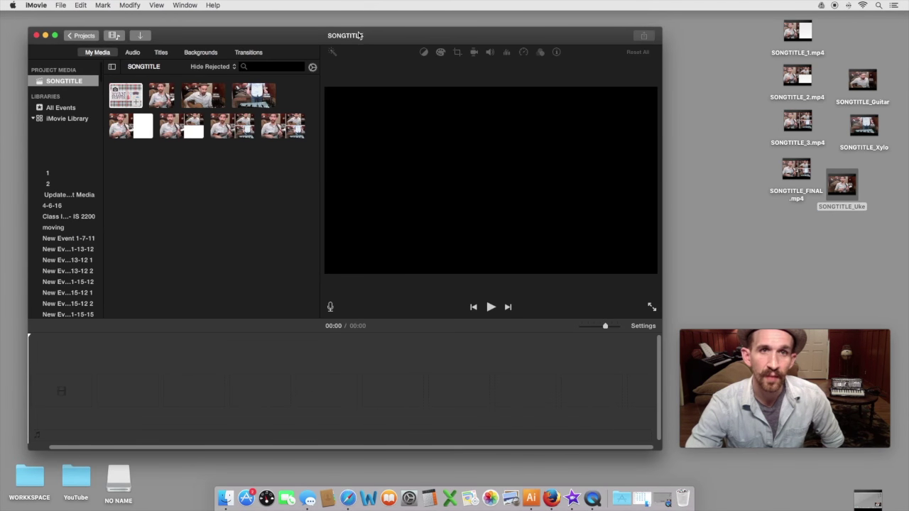
drag(361, 35, 359, 33)
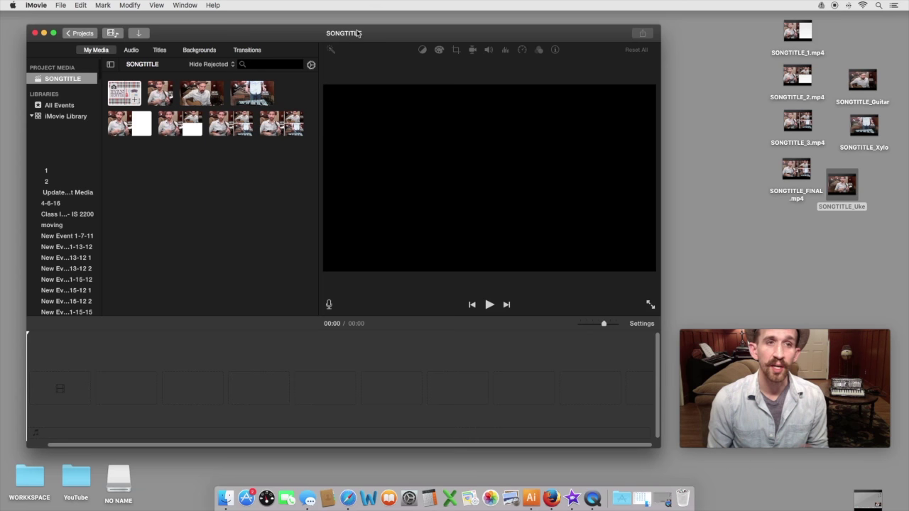
drag(839, 171, 838, 167)
click(837, 164)
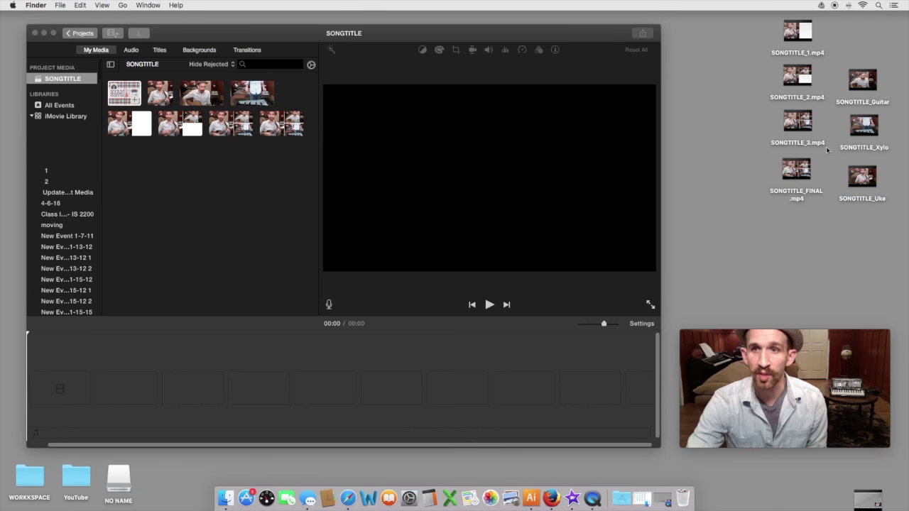
drag(851, 60, 888, 203)
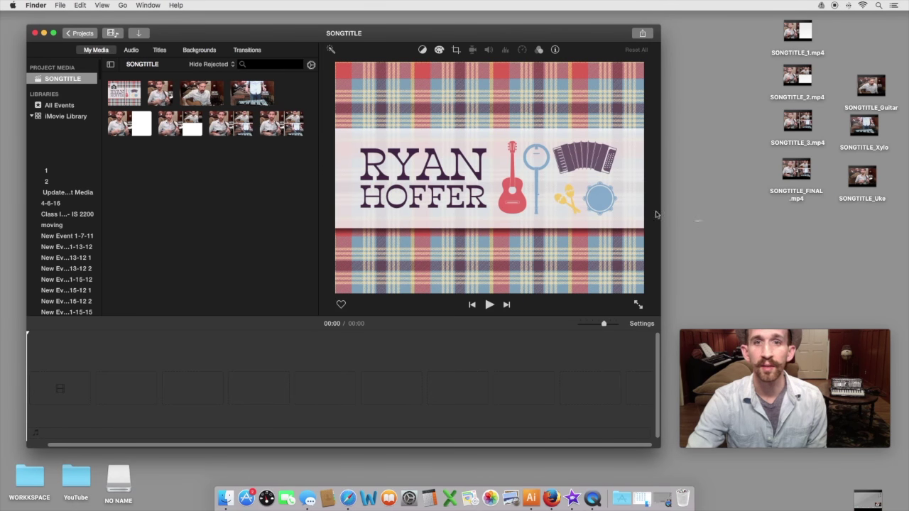
click(159, 91)
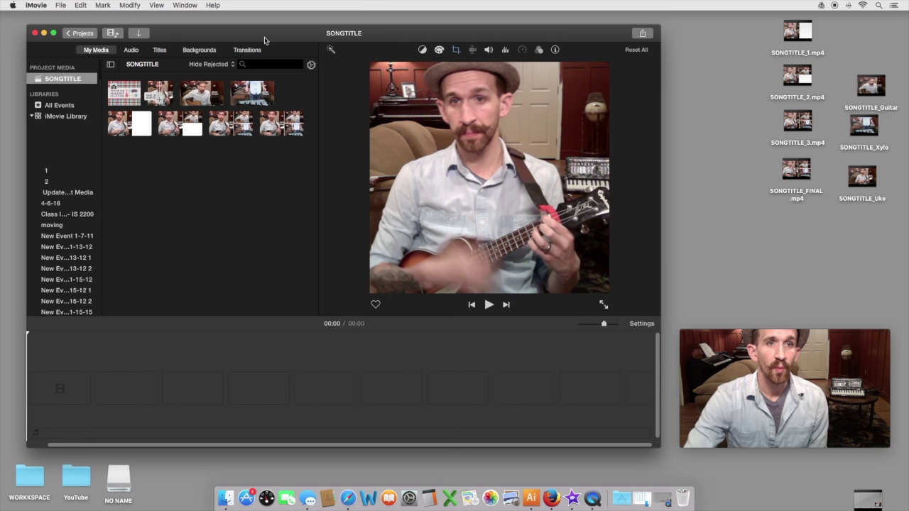
Step: Add the White background from Backgrounds to the timeline
click(200, 49)
scroll(241, 246, down, 3)
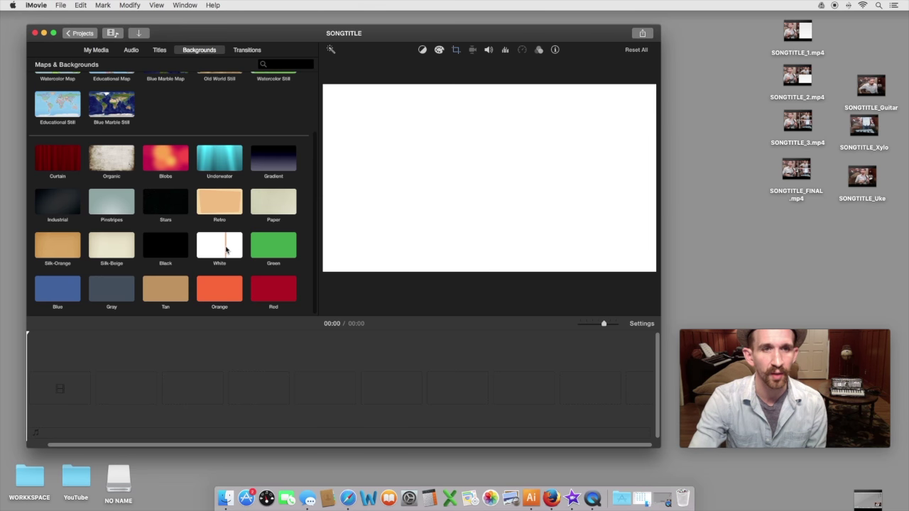
drag(236, 246, 66, 383)
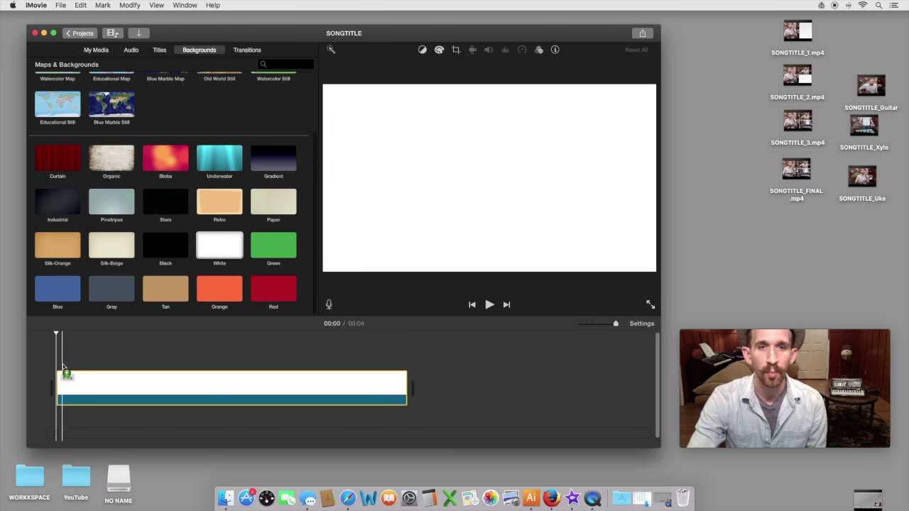
Step: Change the White background's duration from 4.0 to 40 seconds
click(555, 50)
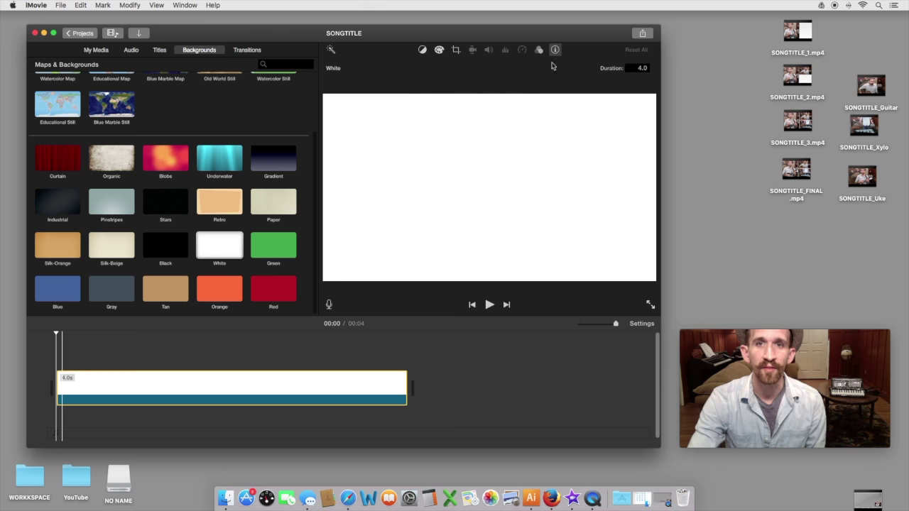
click(638, 69)
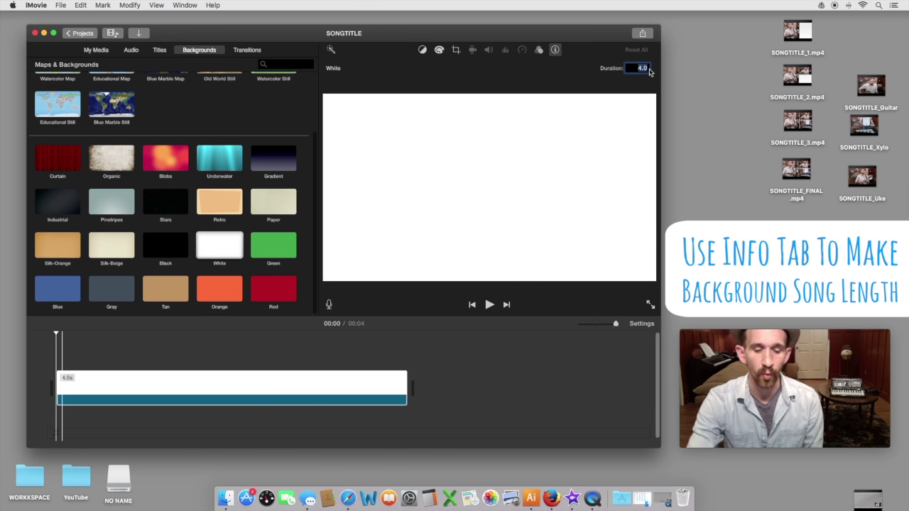
text(40)
key(Return)
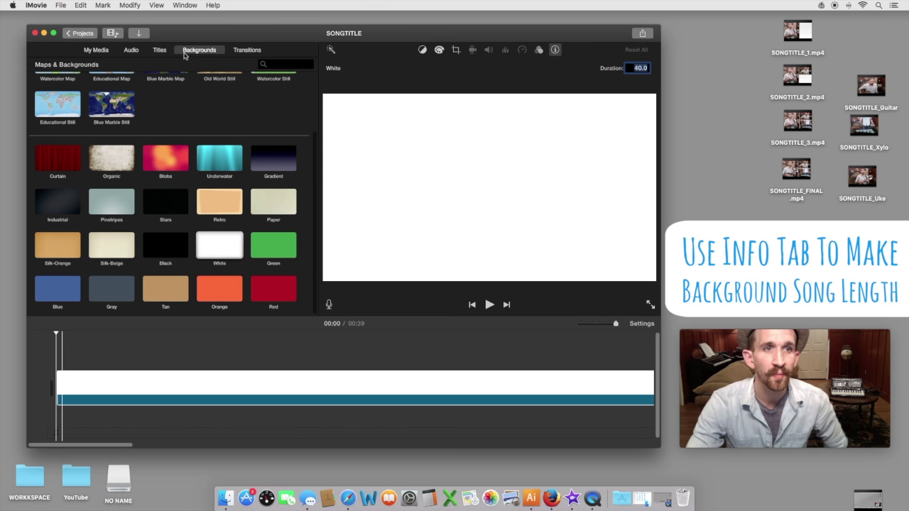
click(97, 51)
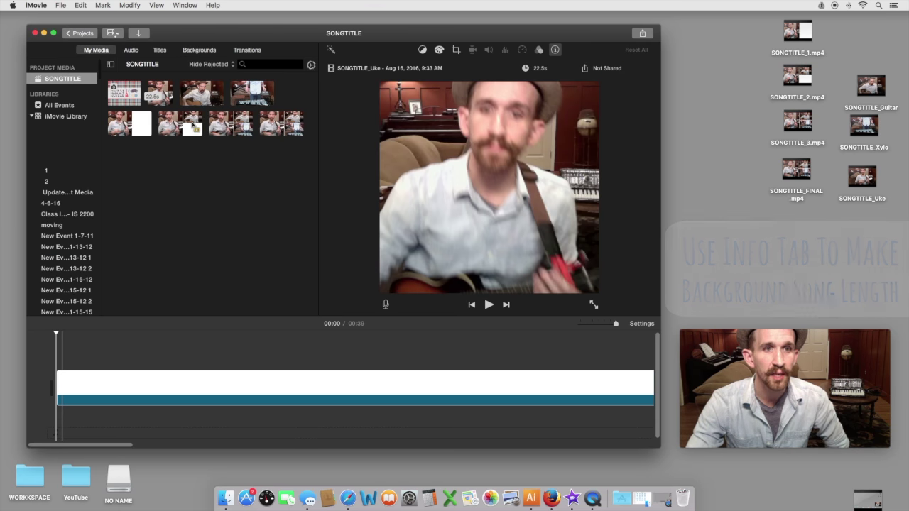
click(162, 89)
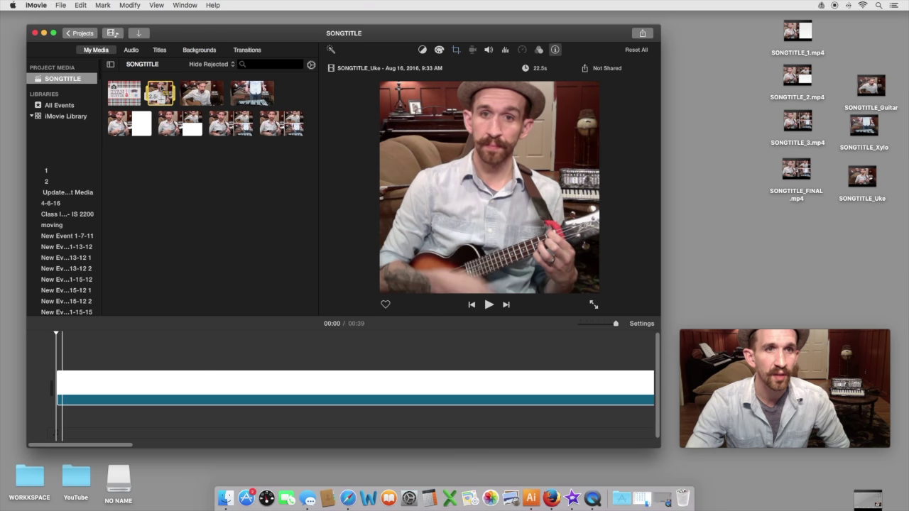
Step: Overlay the ukulele clip as Picture in Picture, moved and enlarged to fill the frame's left side
drag(161, 91, 94, 341)
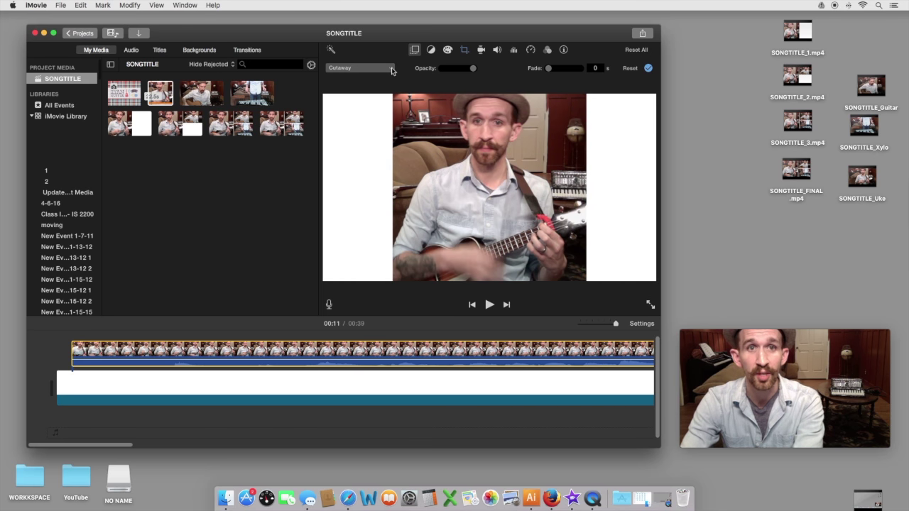
click(392, 69)
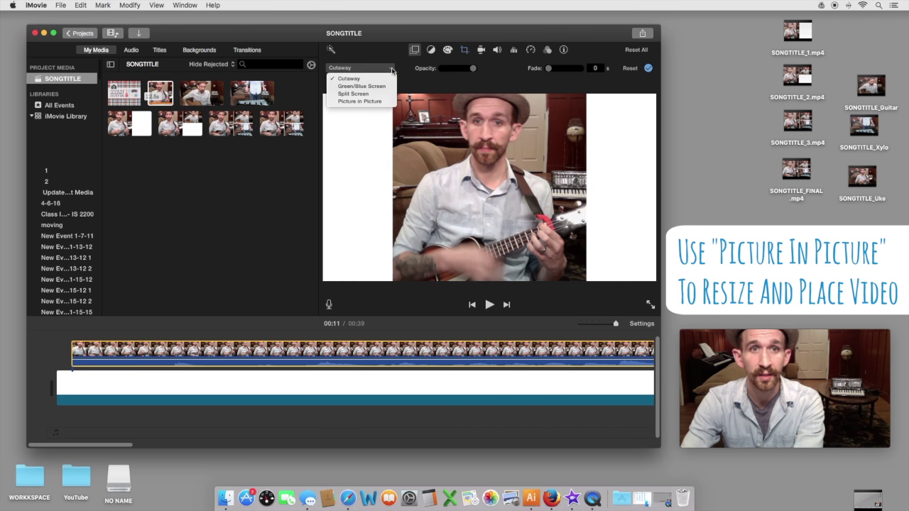
click(364, 102)
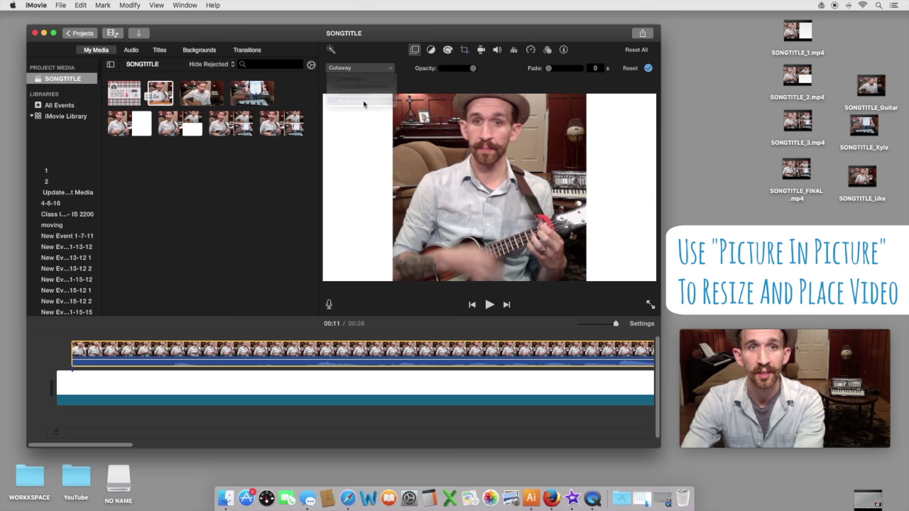
drag(561, 137, 341, 111)
drag(372, 137, 431, 283)
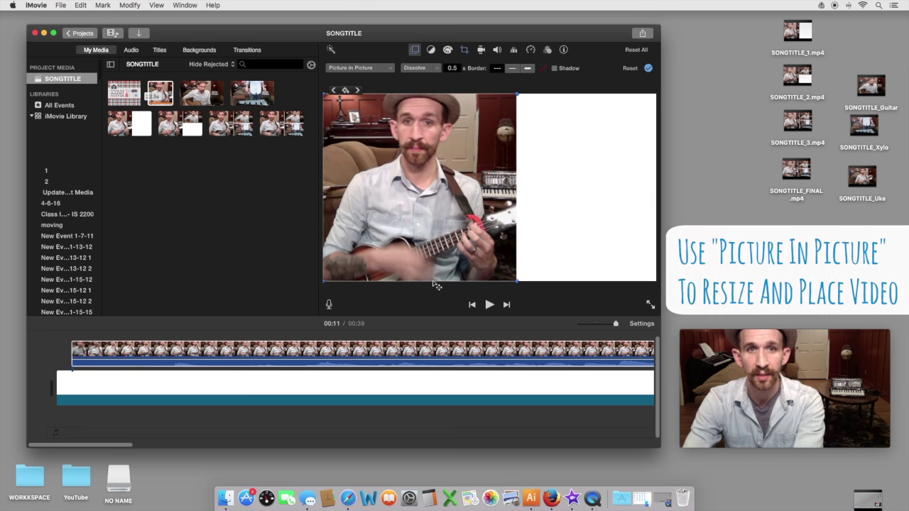
click(648, 69)
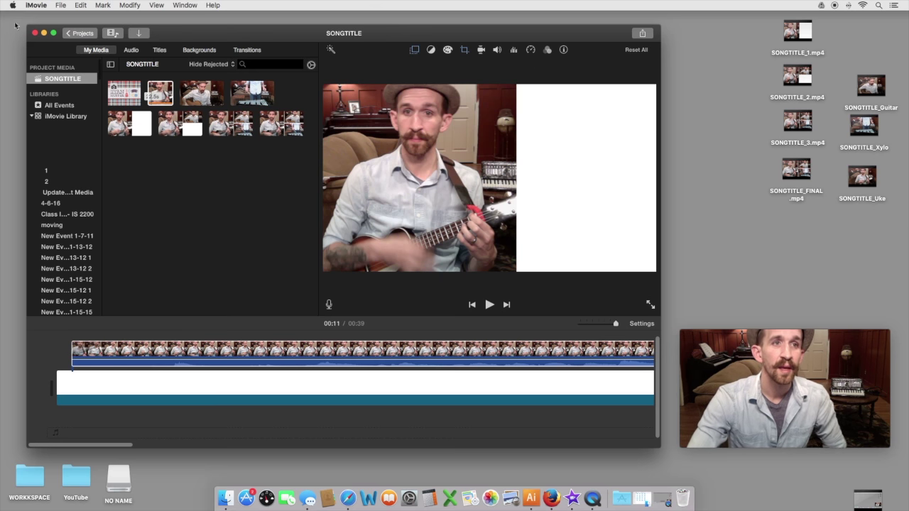
Step: Preview the ukulele panel and review its equalizer presets, leaving the equalizer at Flat
click(61, 5)
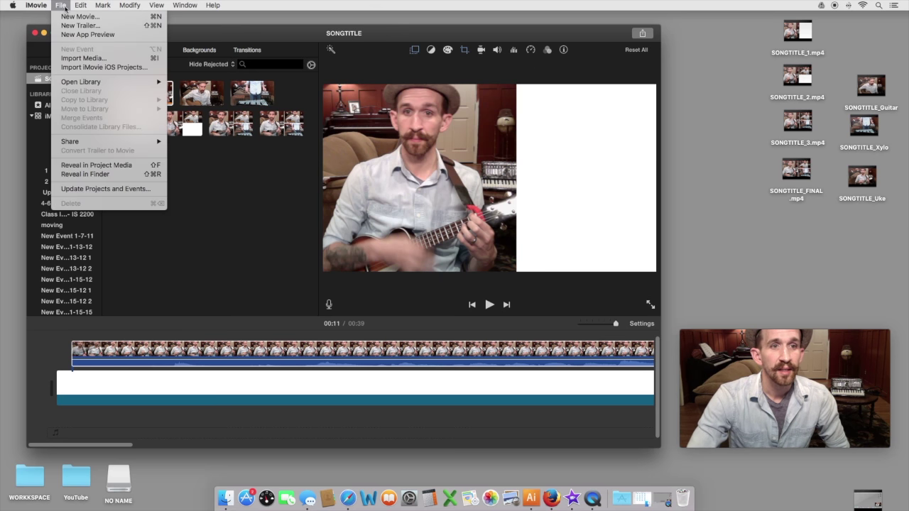
click(248, 254)
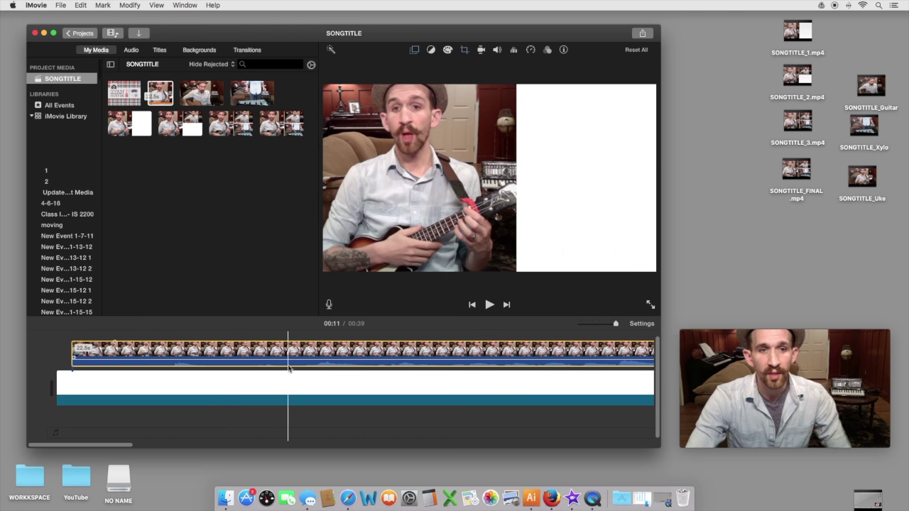
key(space)
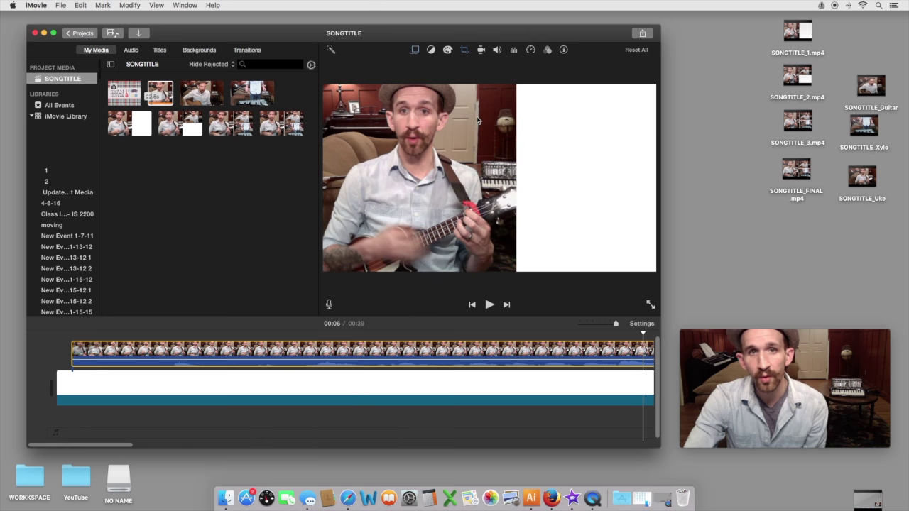
click(515, 51)
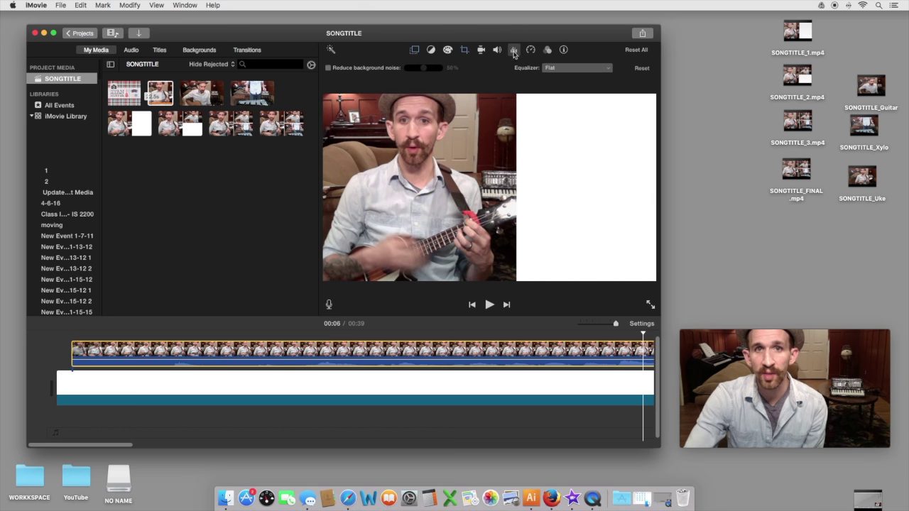
click(581, 72)
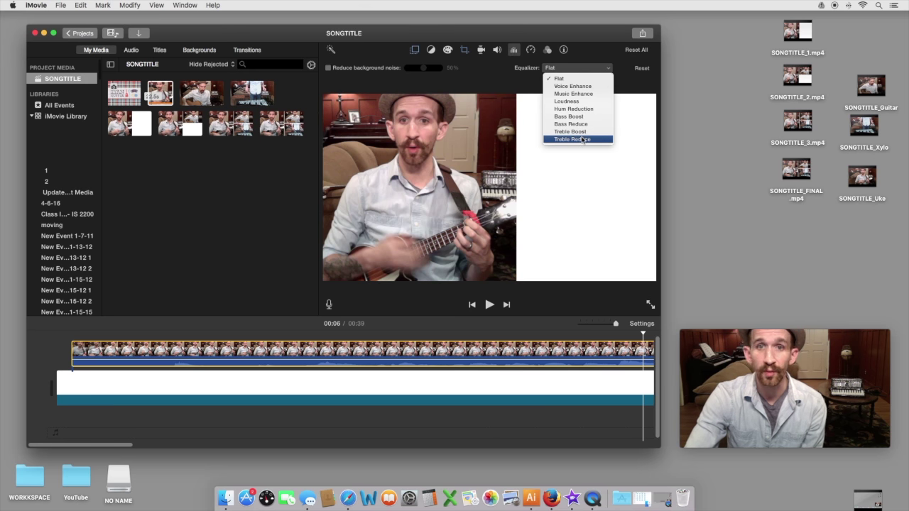
click(506, 80)
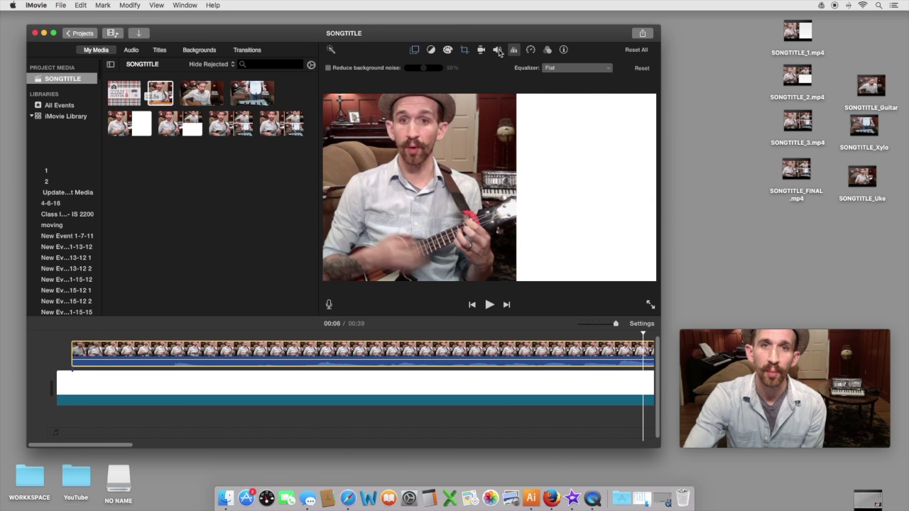
click(62, 6)
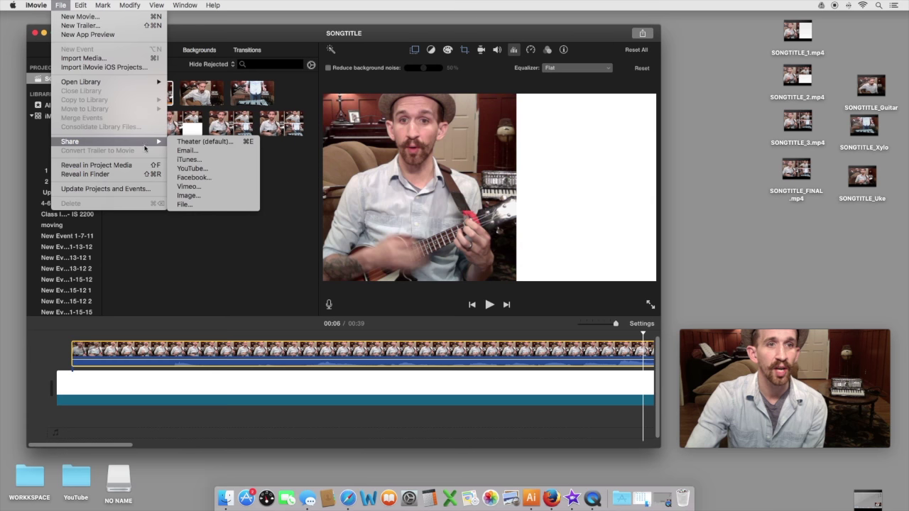
mouse_move(162, 144)
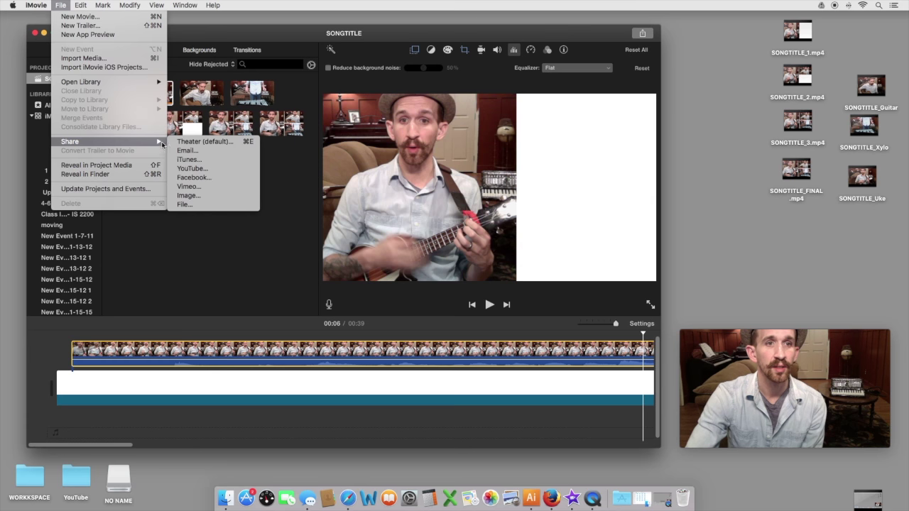
click(184, 204)
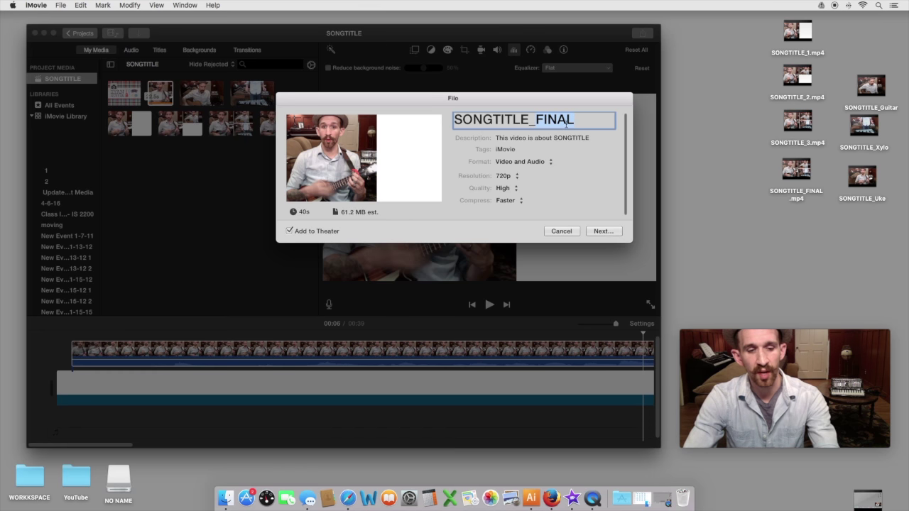
text(1)
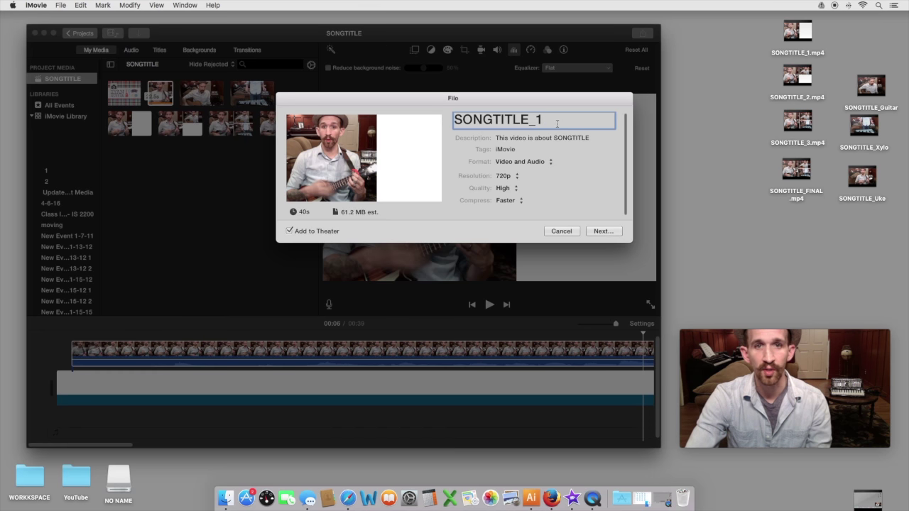
click(560, 231)
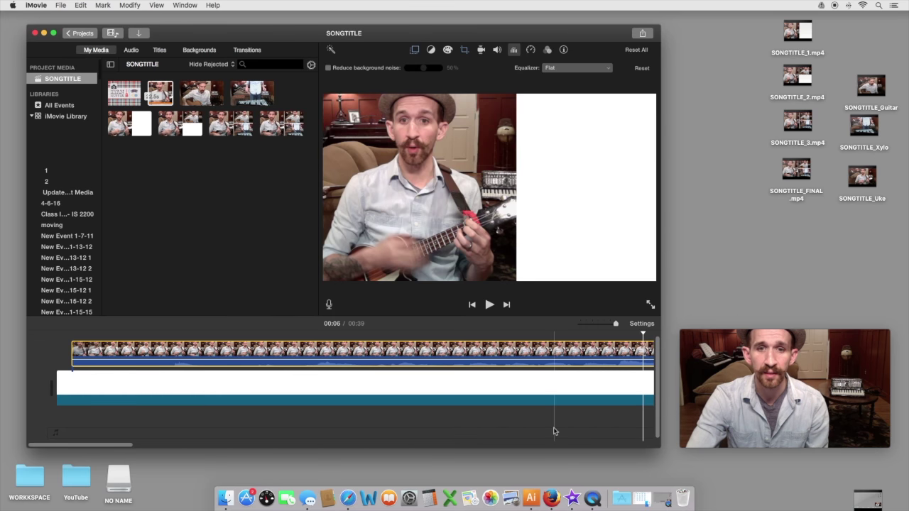
Step: Replace the timeline clips with the exported SONGTITLE_1.mp4 and select it
drag(573, 423, 495, 347)
key(Delete)
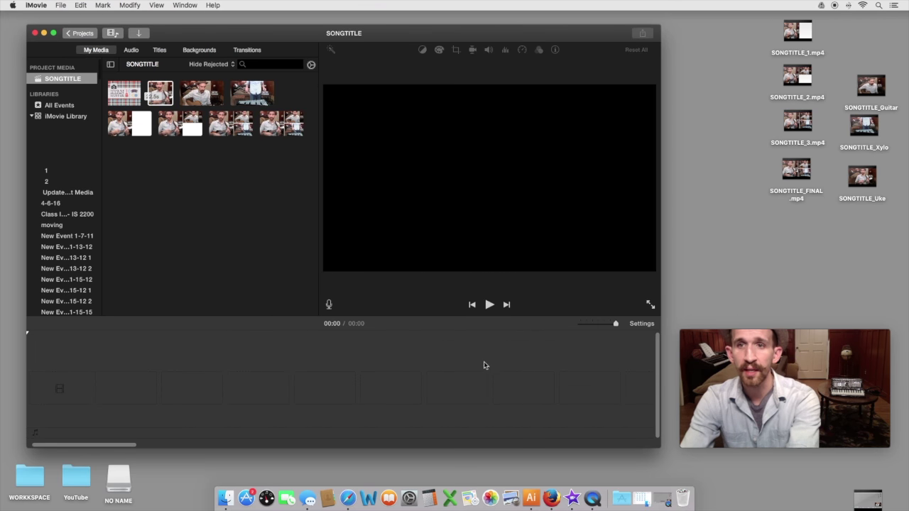
drag(799, 32, 71, 402)
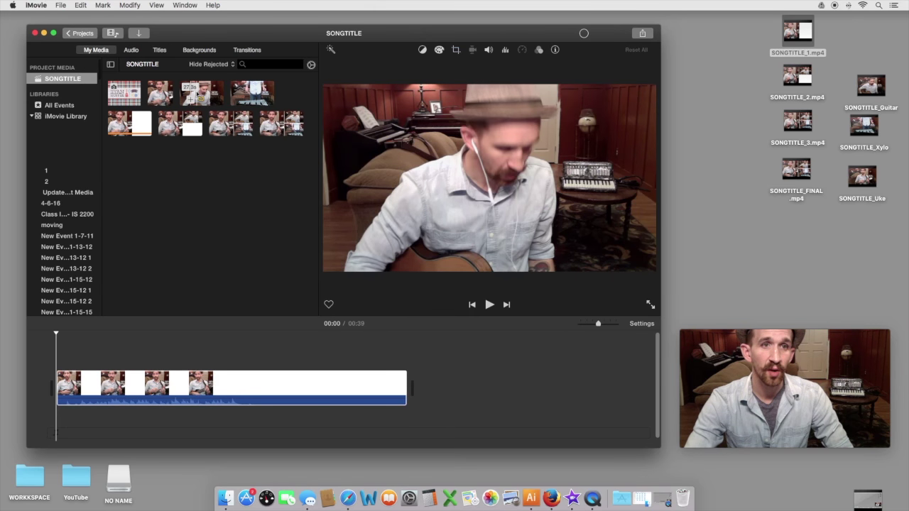
click(71, 402)
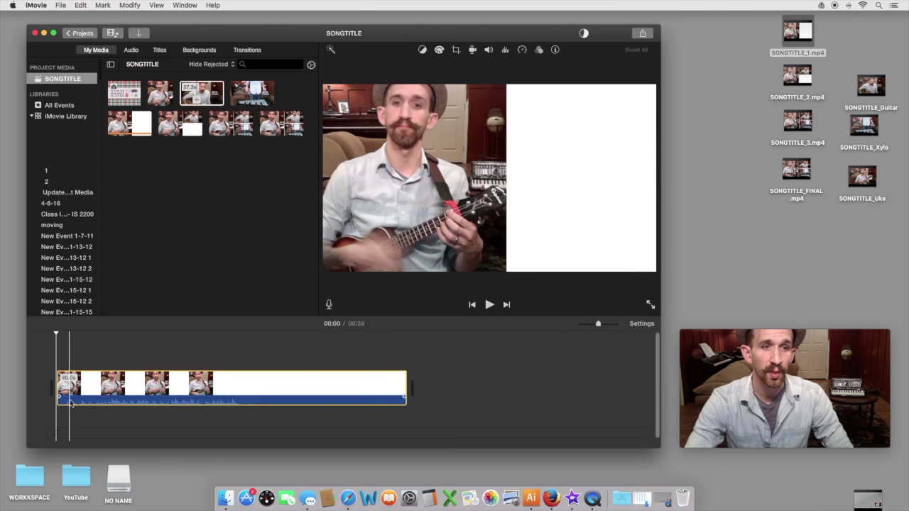
Step: Find the ukulele's sync beat at 00:04 and add a marker there
drag(599, 324, 603, 326)
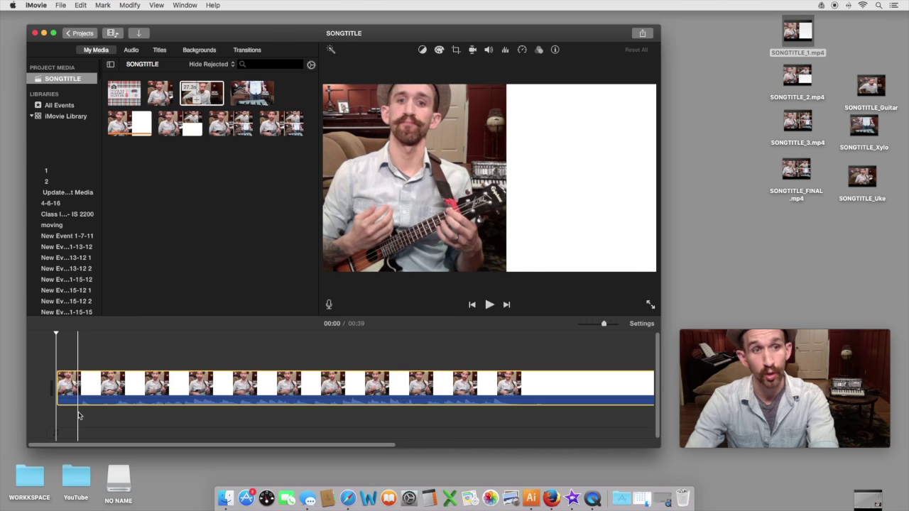
key(space)
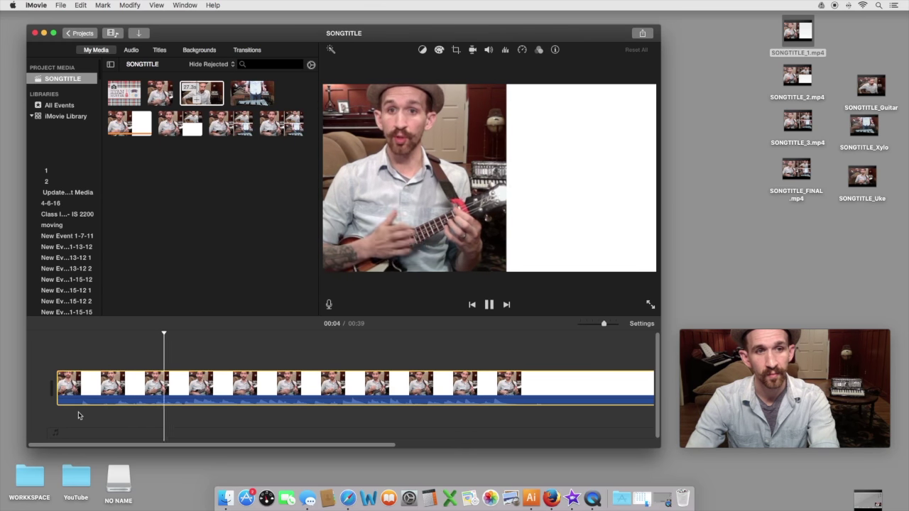
key(space)
drag(603, 324, 617, 325)
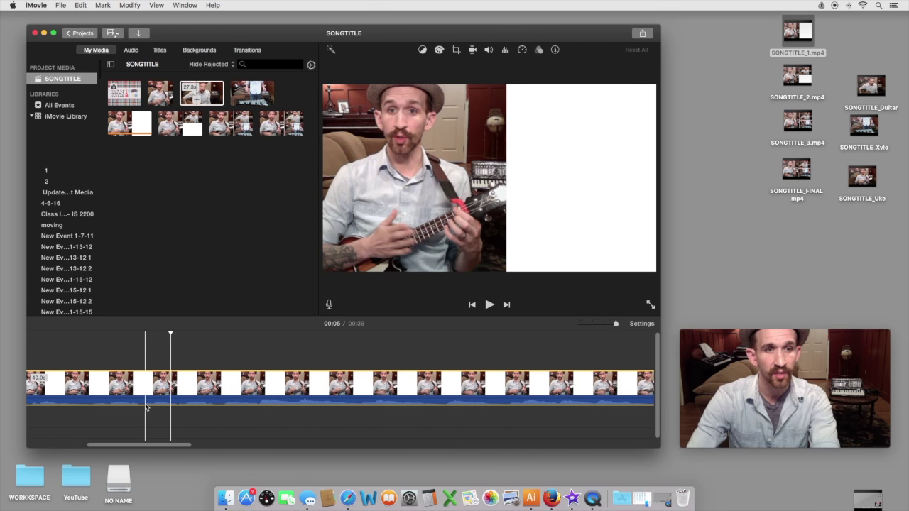
key(space)
key(space)
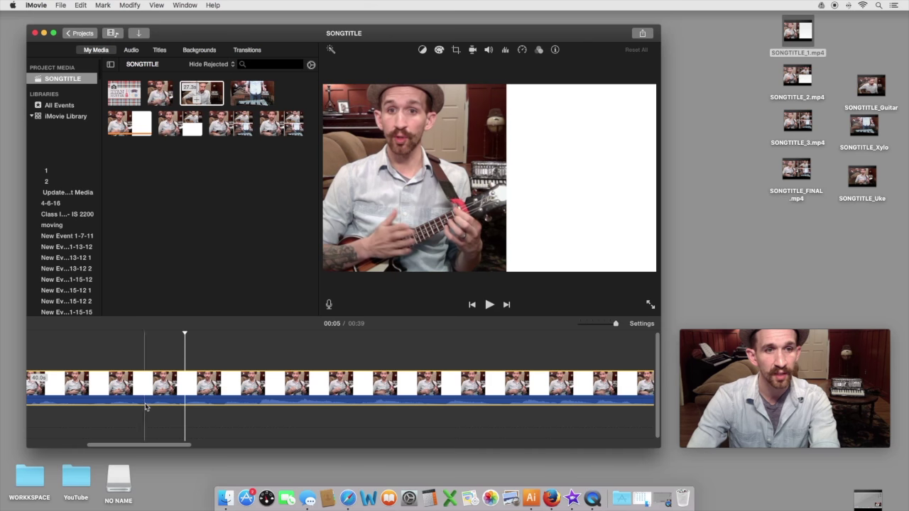
key(space)
key(space)
click(145, 406)
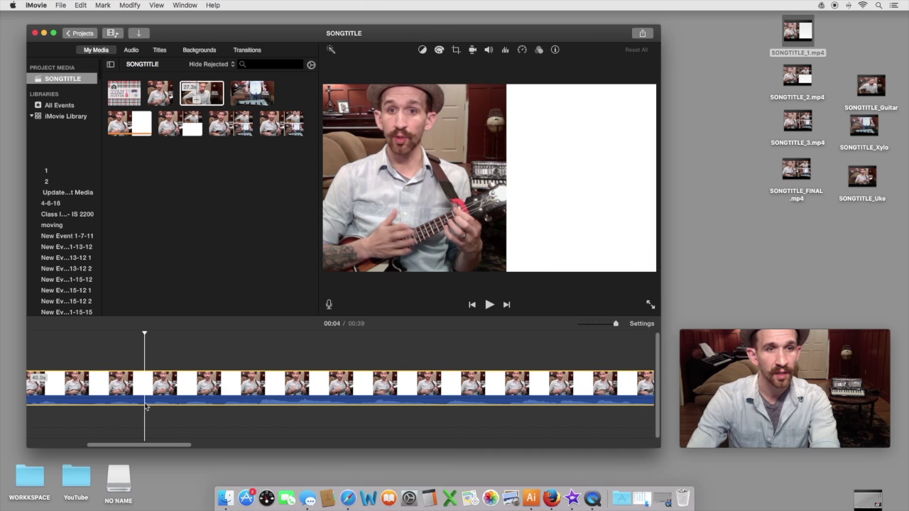
click(101, 5)
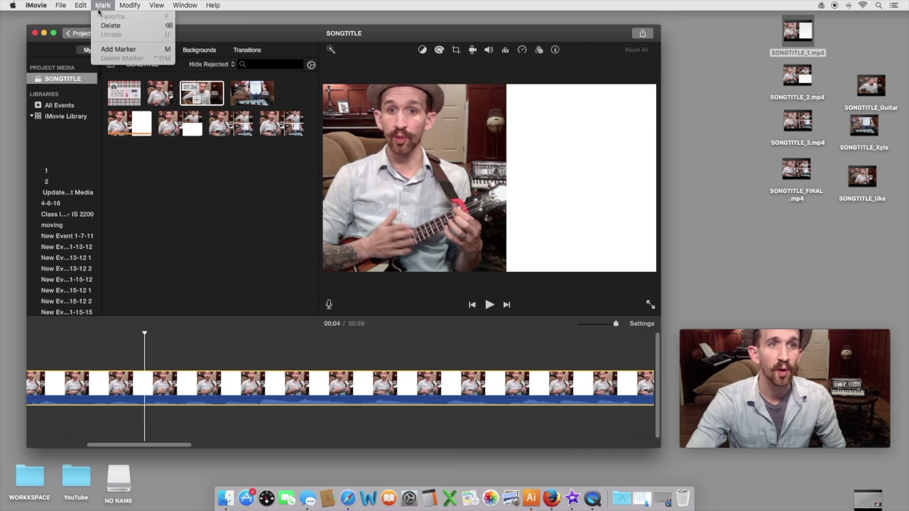
click(118, 50)
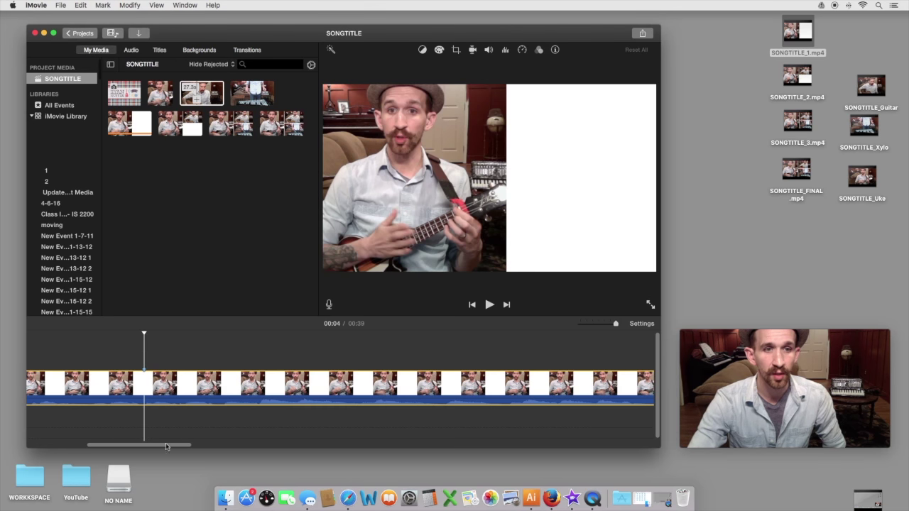
scroll(426, 387, left, 5)
drag(614, 324, 599, 327)
Step: Mute the ukulele clip's audio with the playhead at 00:14
click(181, 387)
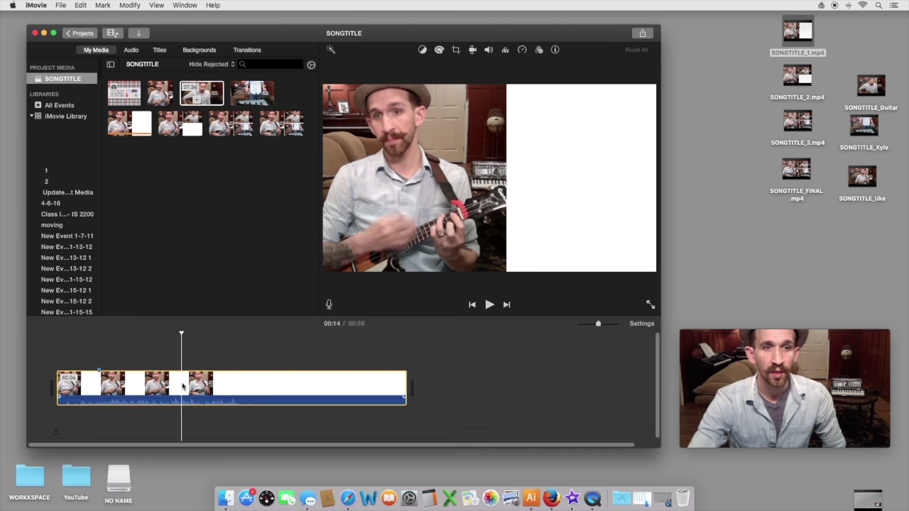
click(490, 49)
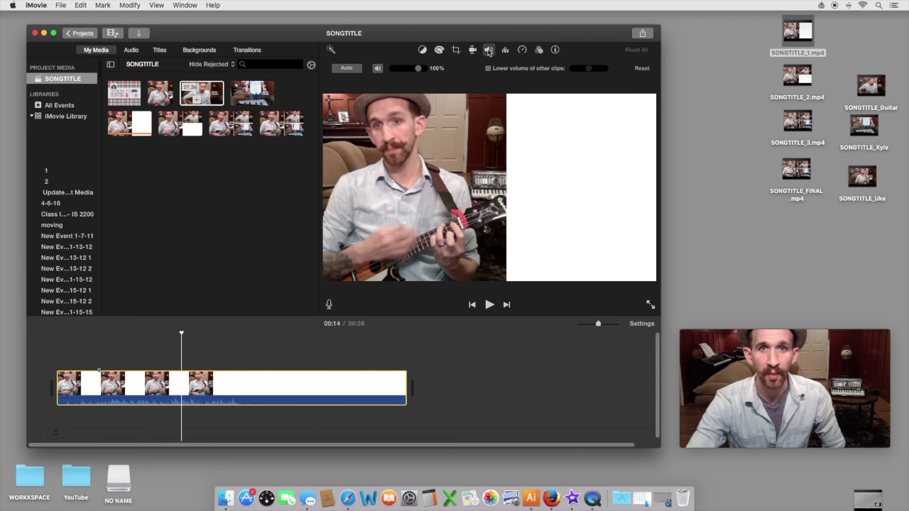
click(377, 69)
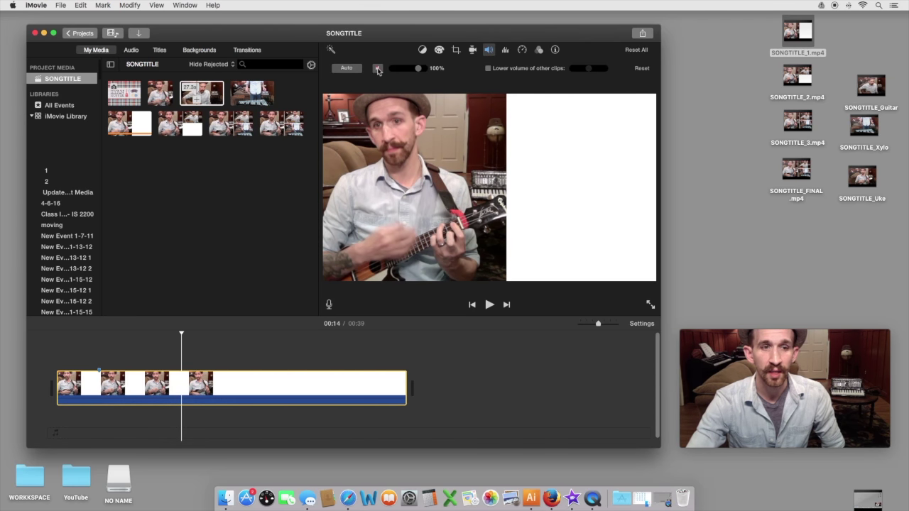
Step: Overlay the guitar clip as Picture in Picture, enlarged to fill the top-right quarter
click(198, 84)
drag(201, 88, 77, 347)
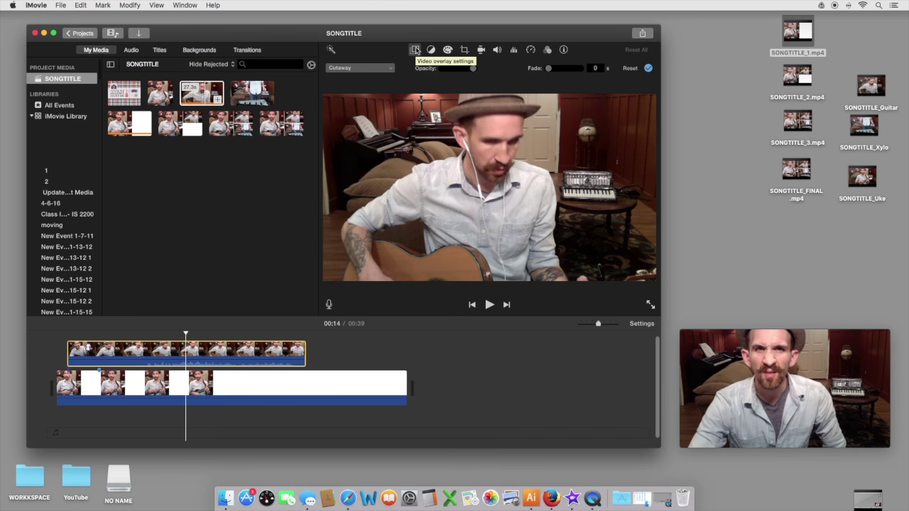
click(389, 68)
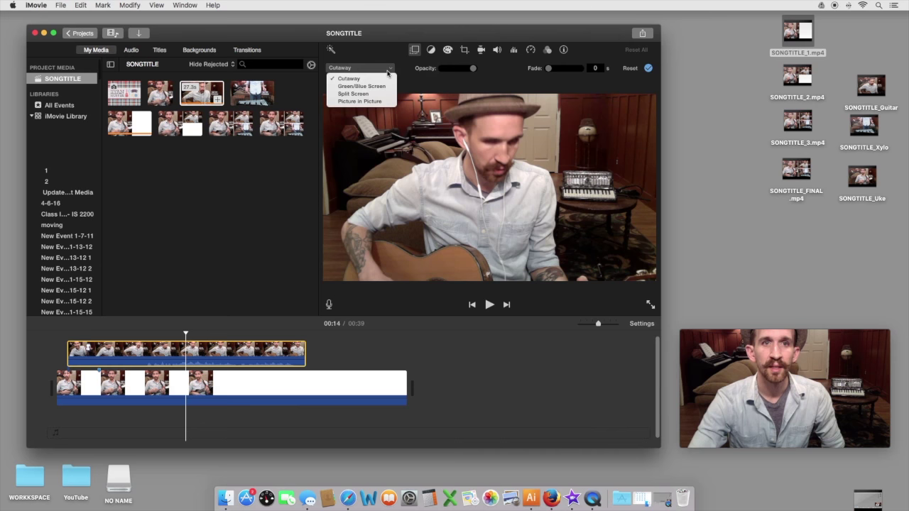
click(369, 102)
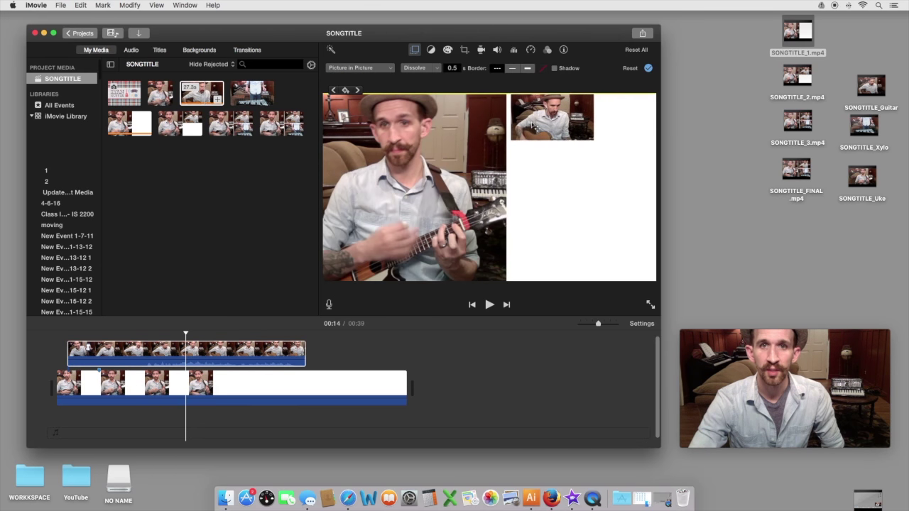
drag(595, 142, 627, 184)
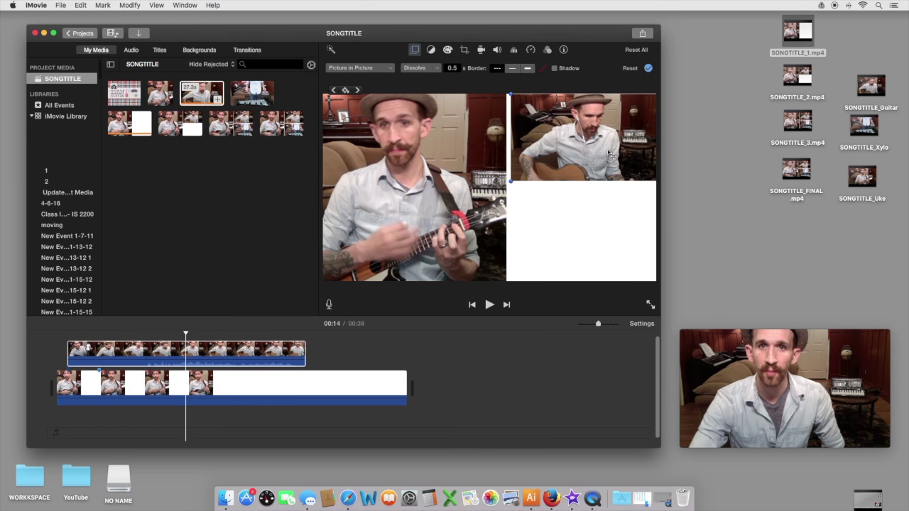
click(648, 68)
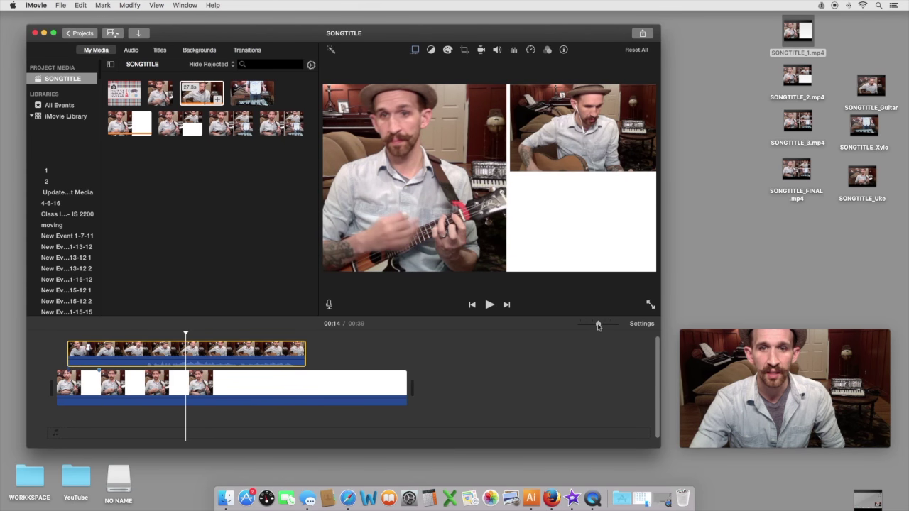
Step: Find the guitar clip's matching beat near 00:12 and add a marker there
drag(598, 325, 603, 327)
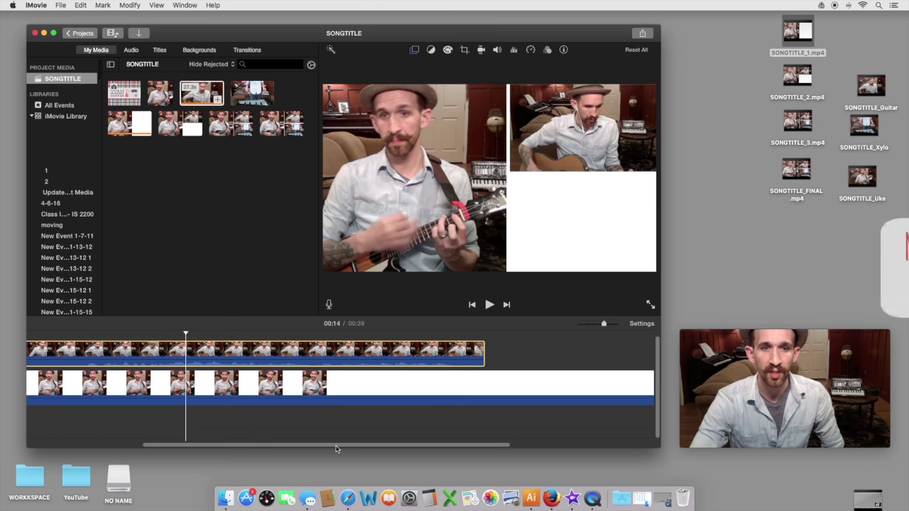
drag(337, 446, 196, 439)
key(space)
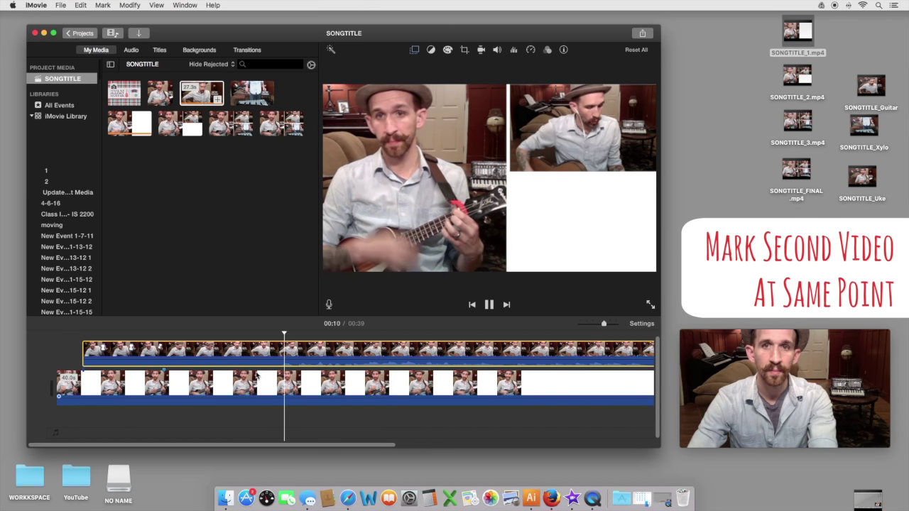
key(space)
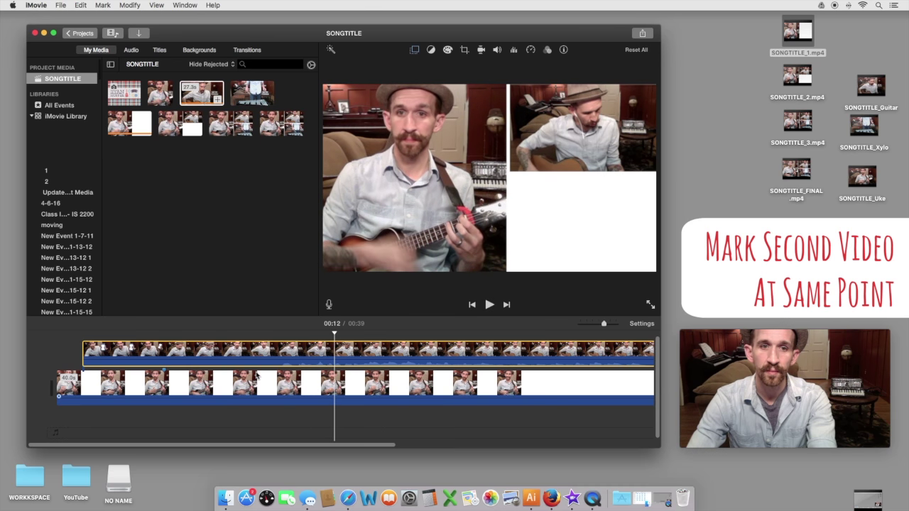
drag(613, 327, 618, 325)
key(space)
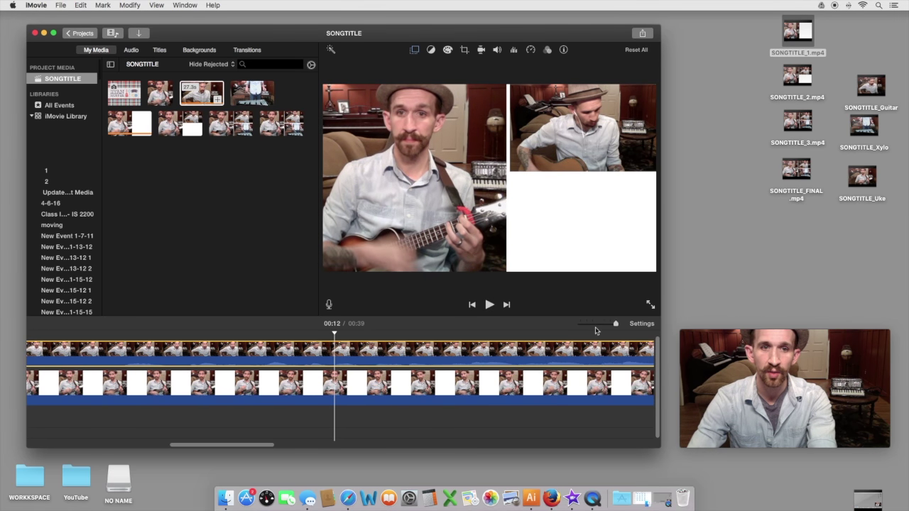
key(space)
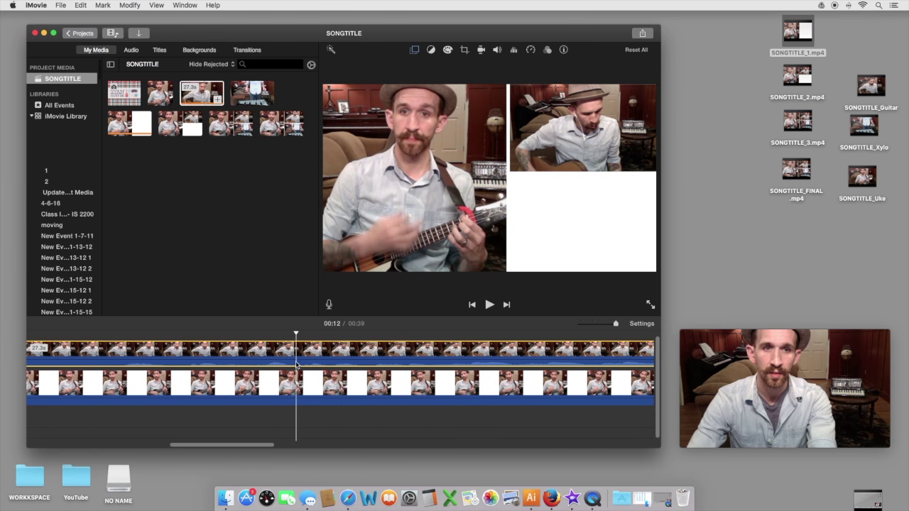
click(103, 6)
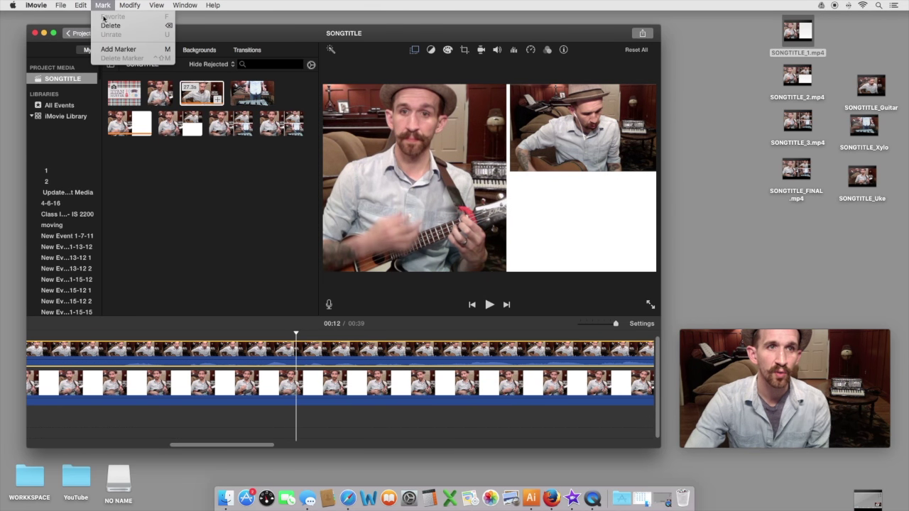
click(113, 49)
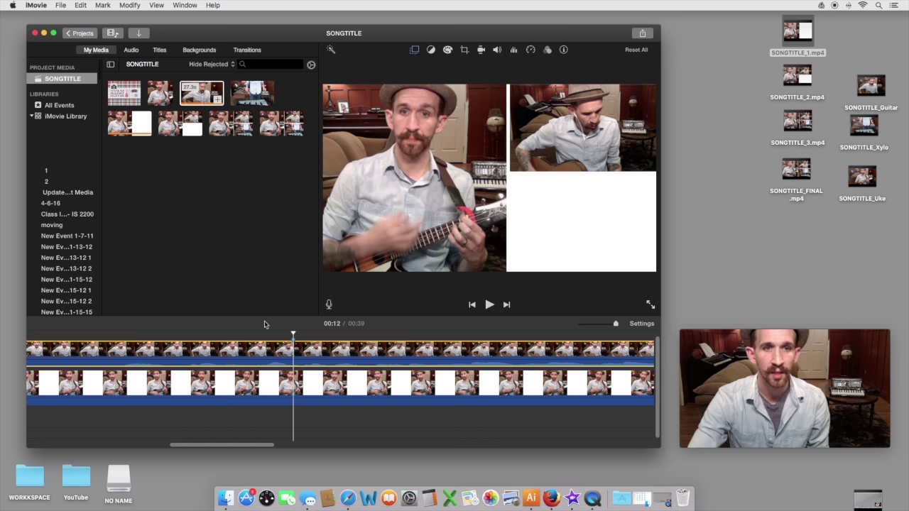
drag(616, 324, 607, 326)
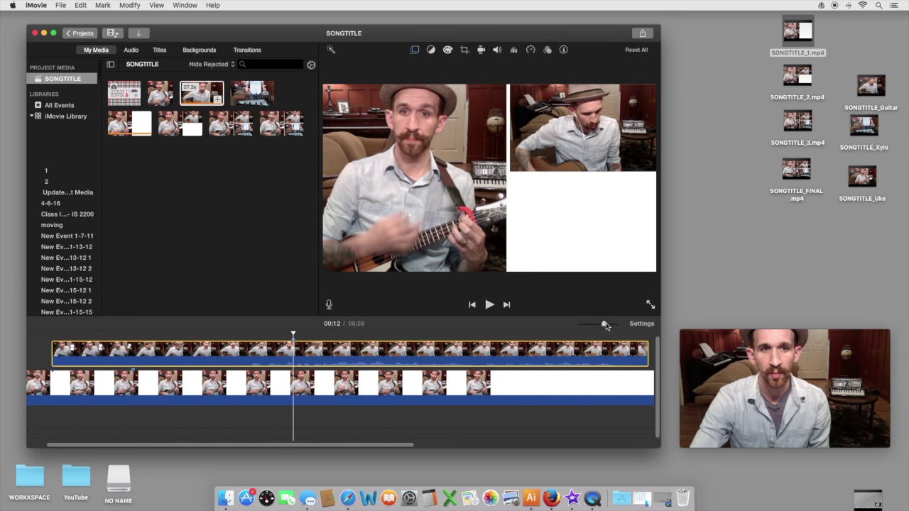
scroll(256, 430, left, 3)
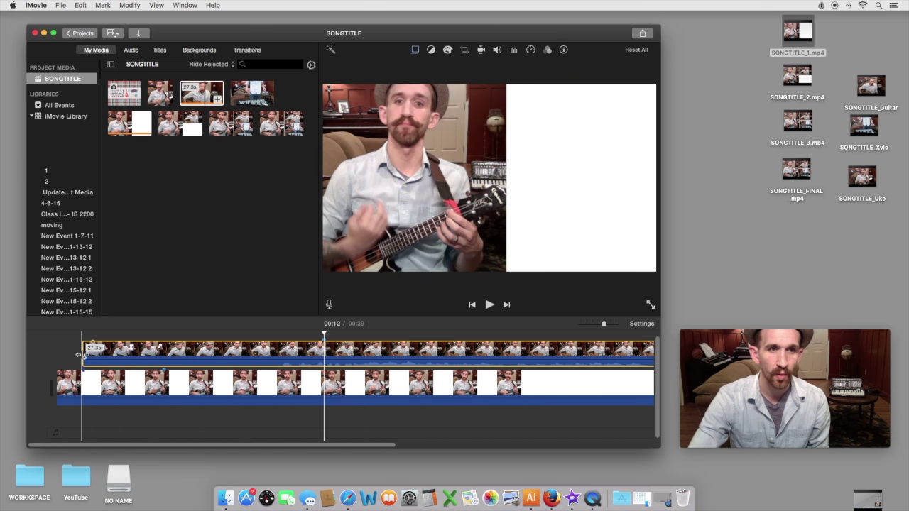
Step: Trim the guitar clip to start at 20.1s, slide it earlier to match the ukulele, and disable snapping
drag(80, 354, 245, 365)
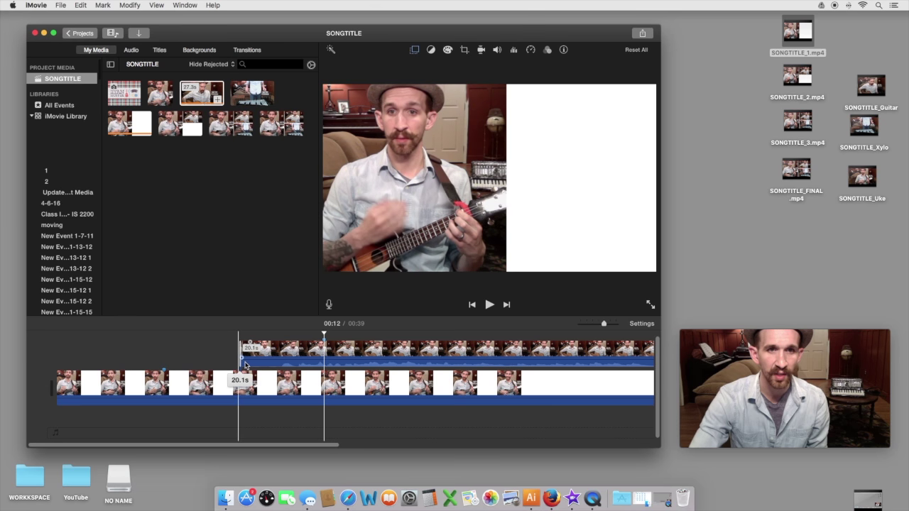
drag(346, 350, 196, 351)
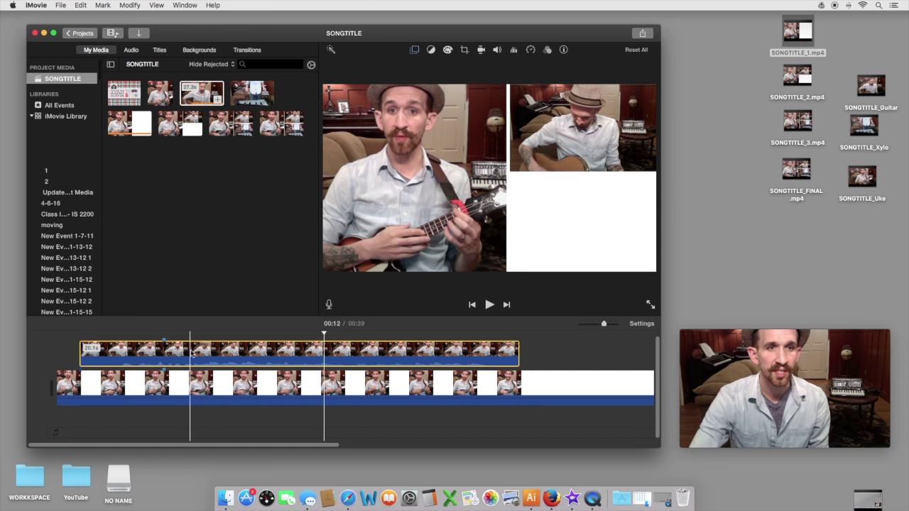
click(158, 6)
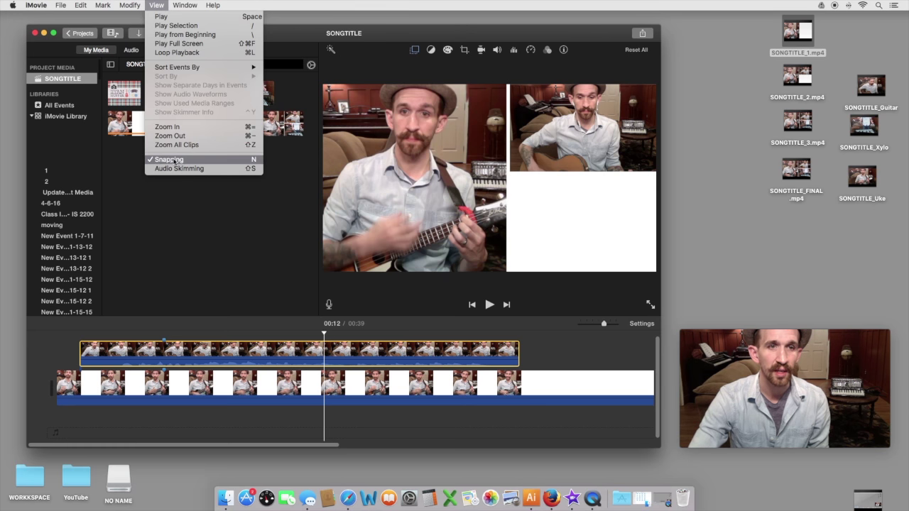
click(206, 288)
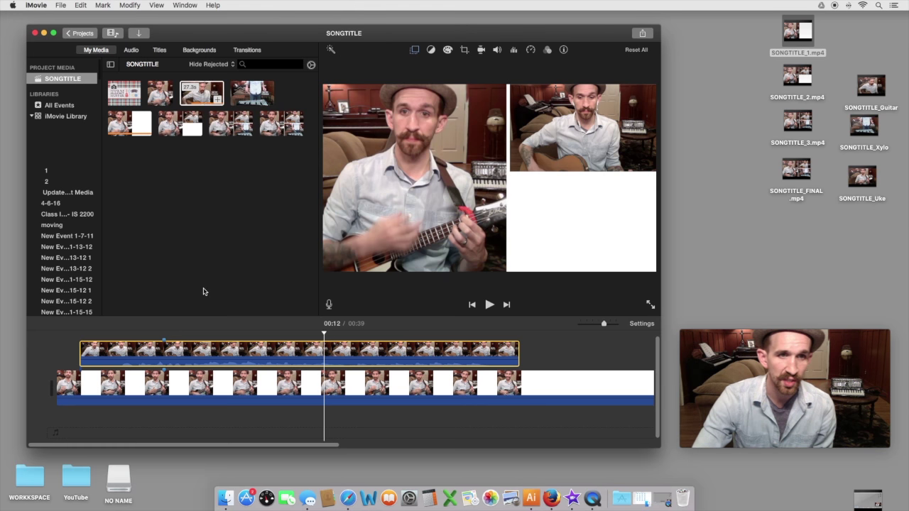
Step: Unmute the ukulele clip's audio and play the project to check its sync with the guitar
click(163, 383)
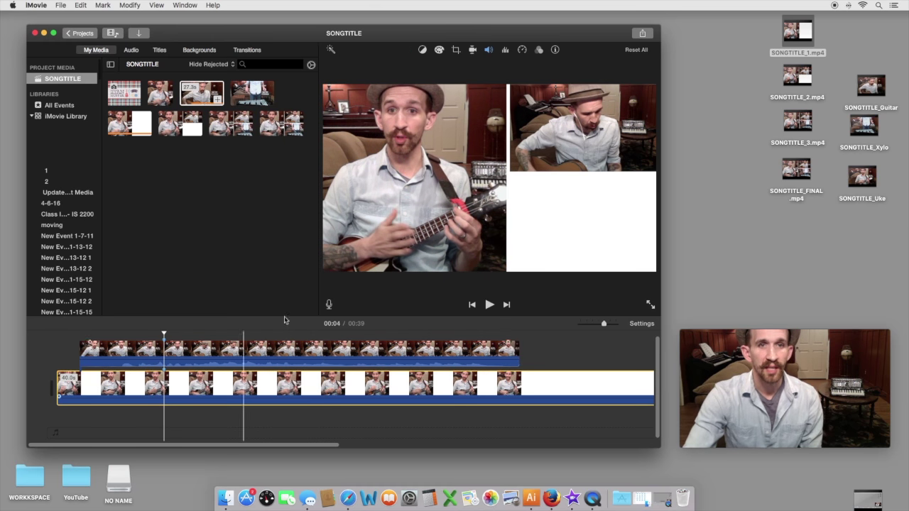
click(488, 52)
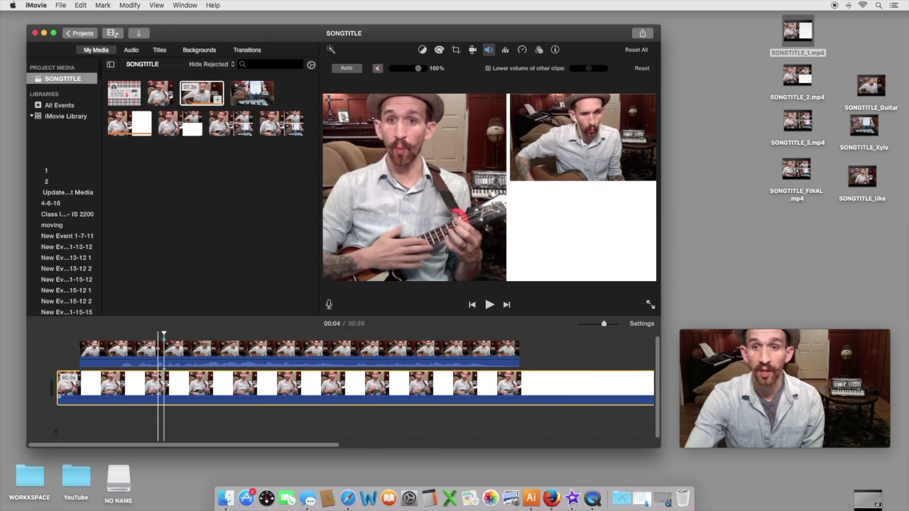
key(space)
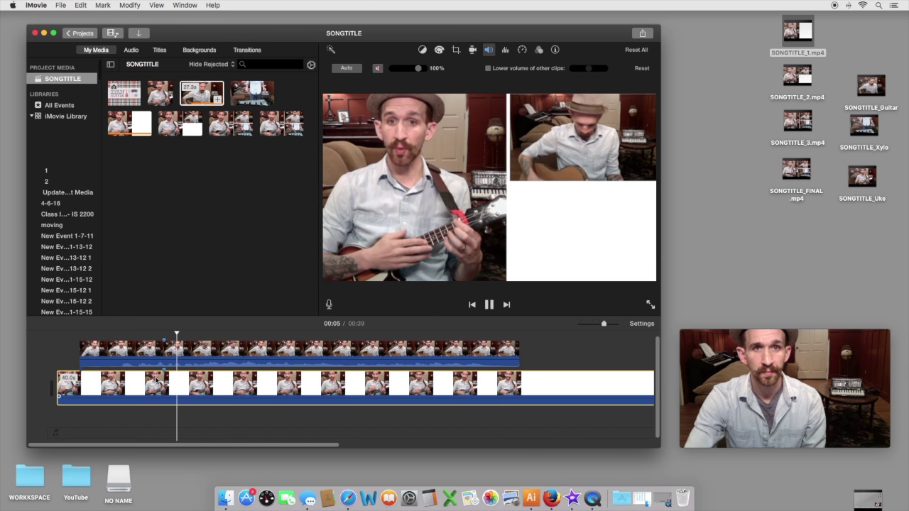
click(376, 68)
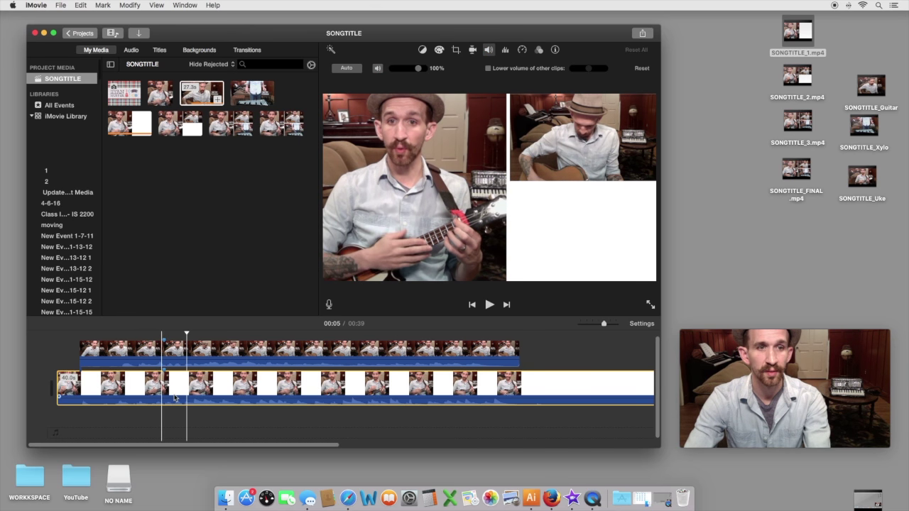
key(space)
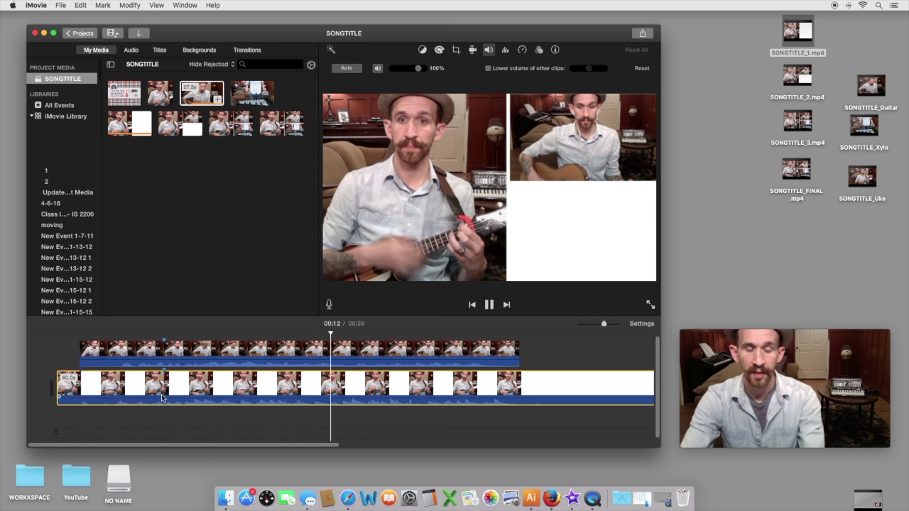
key(space)
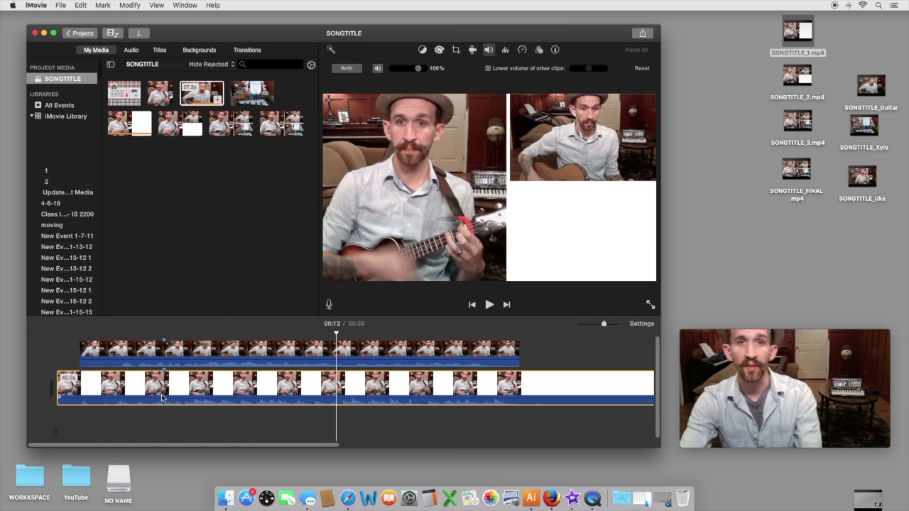
Step: Check the ukulele clip's equalizer presets, leaving it at Flat, then view its clip filter and audio effects
click(506, 52)
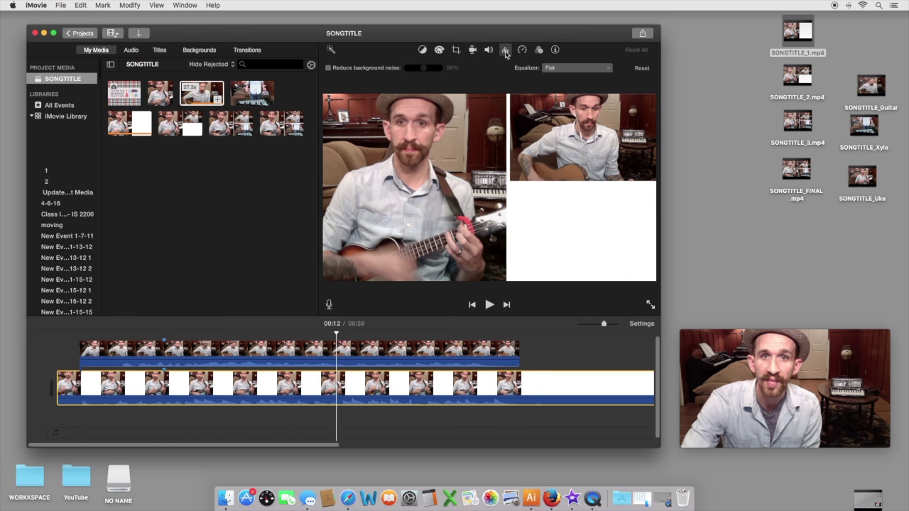
click(558, 69)
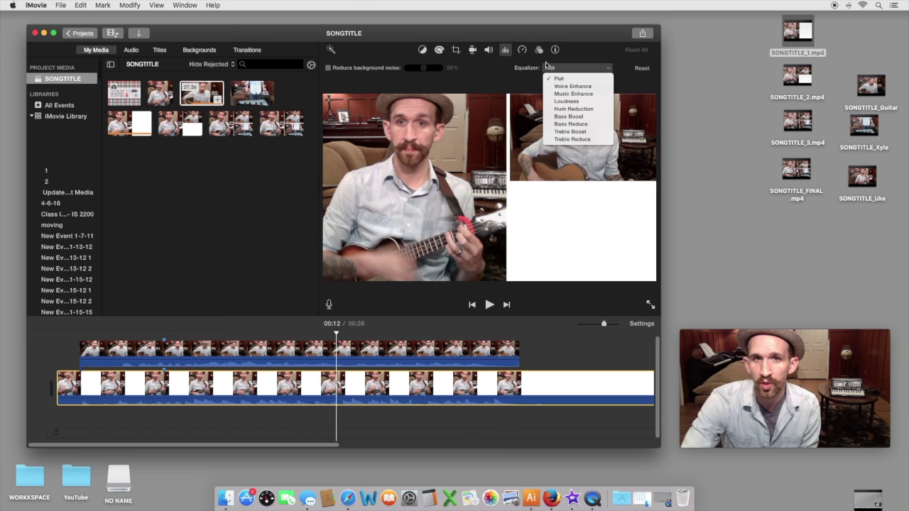
click(522, 62)
click(540, 51)
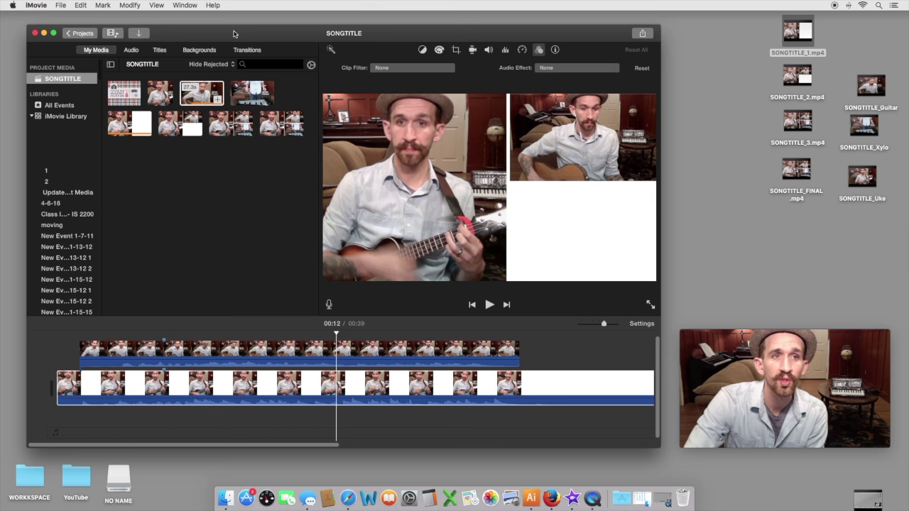
click(60, 6)
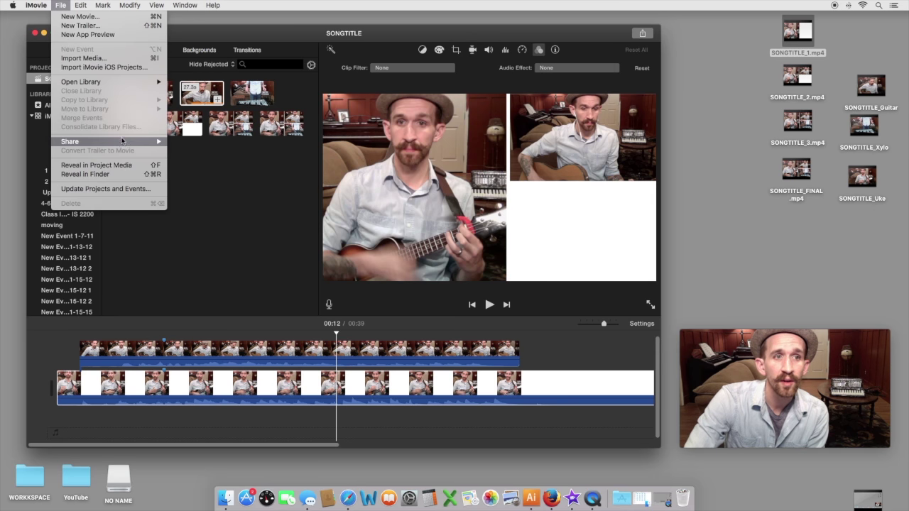
key(Escape)
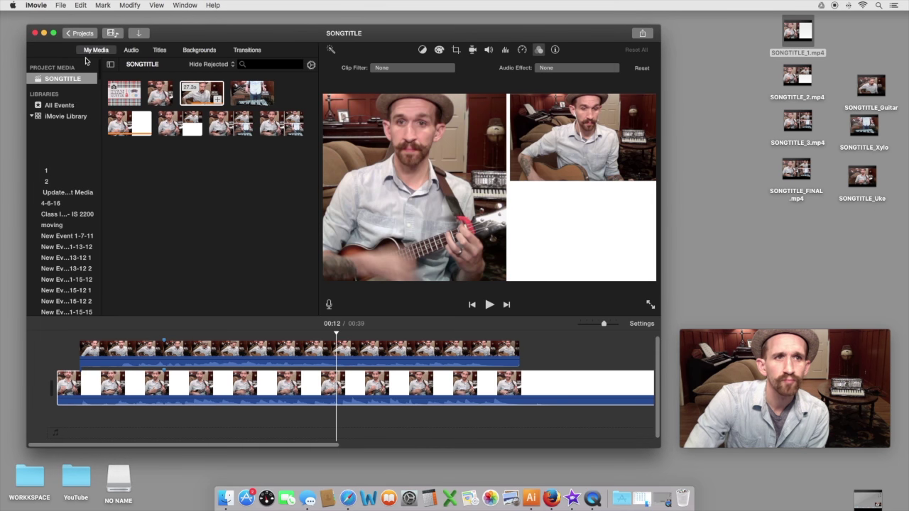
click(61, 5)
mouse_move(110, 141)
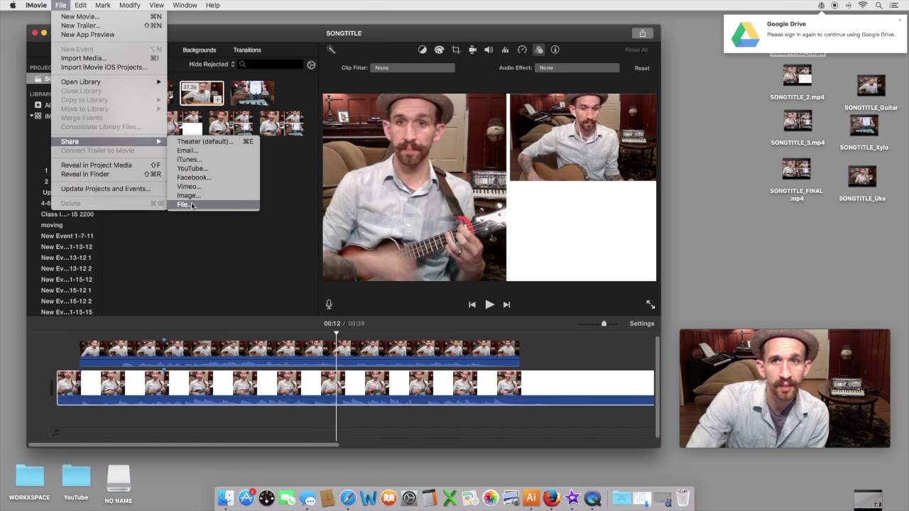
click(191, 205)
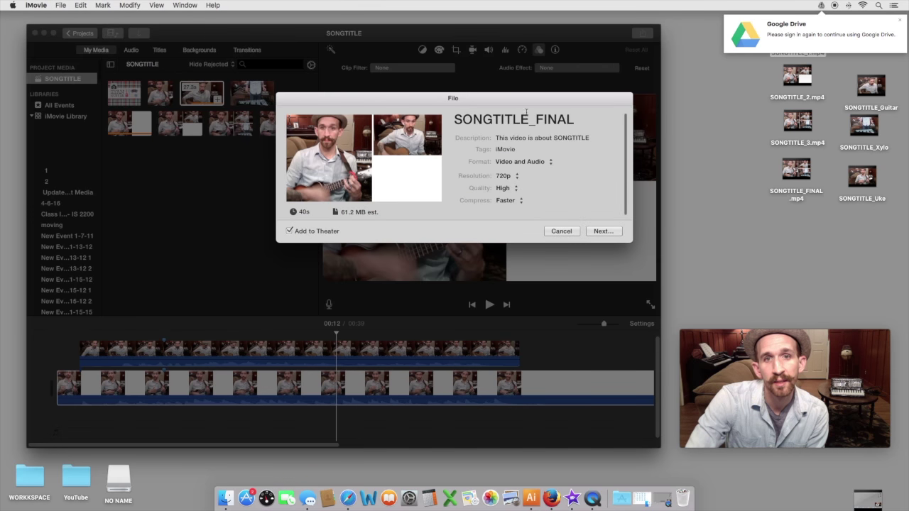
double_click(536, 119)
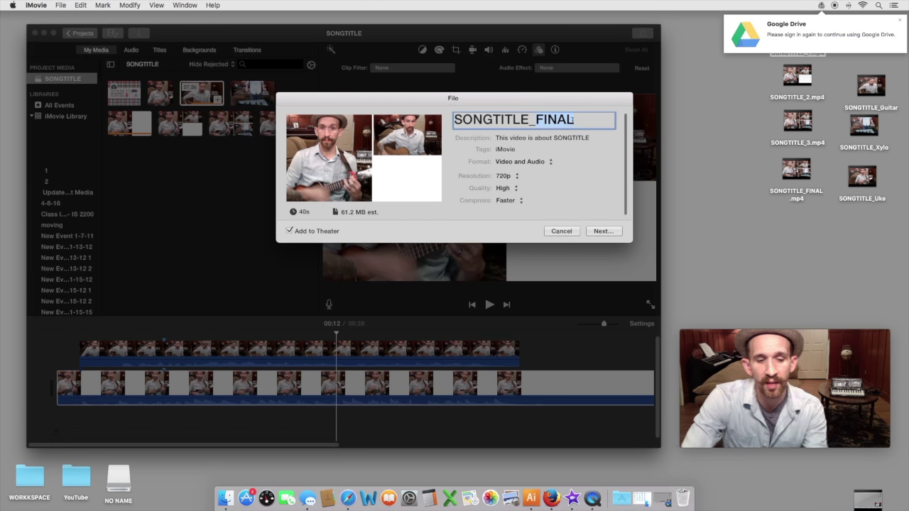
text(2)
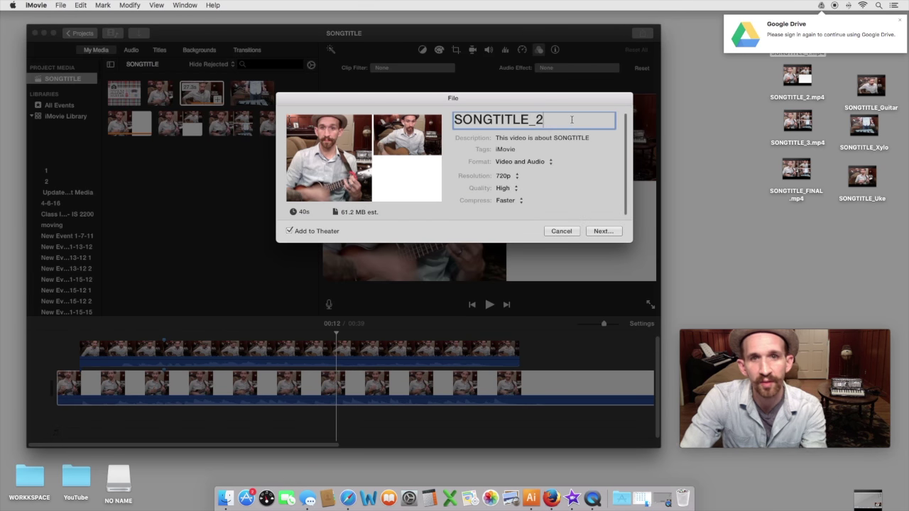
click(561, 231)
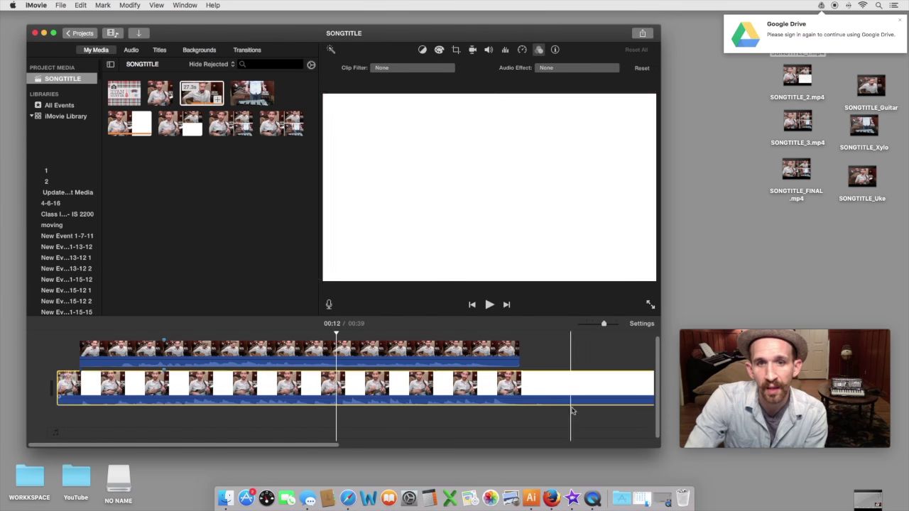
key(super+a)
key(Delete)
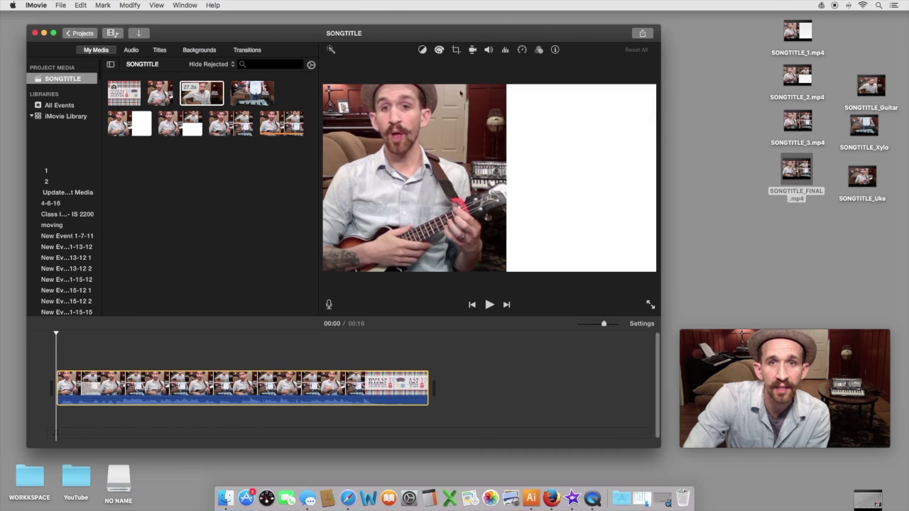
Step: Show the speed settings for the combined 16-second clip, which stays at Normal
click(521, 50)
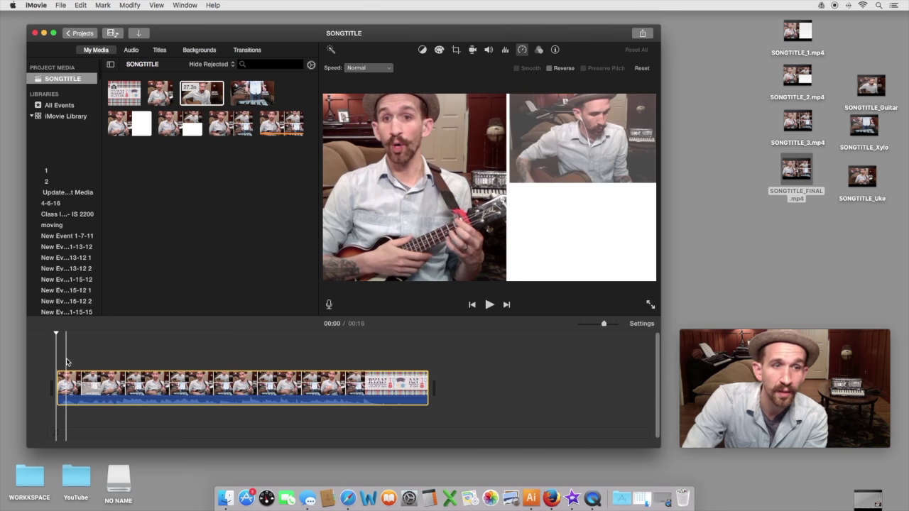
key(space)
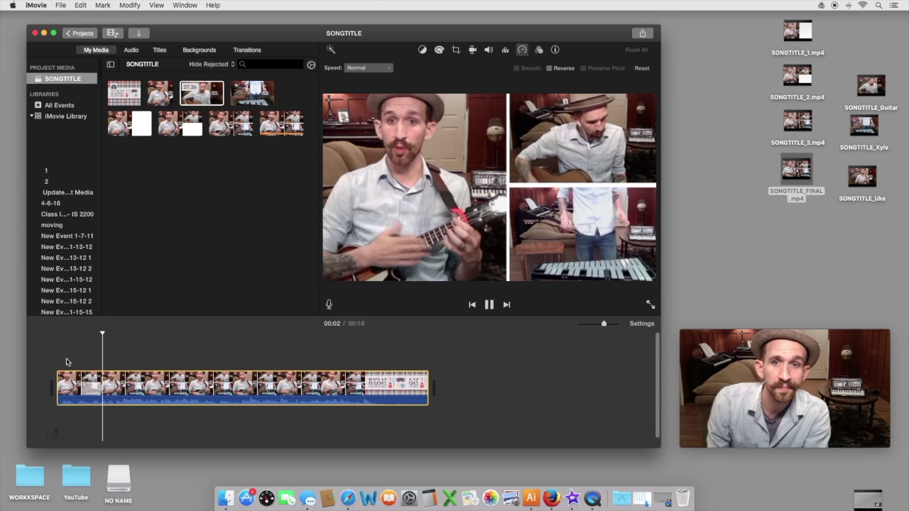